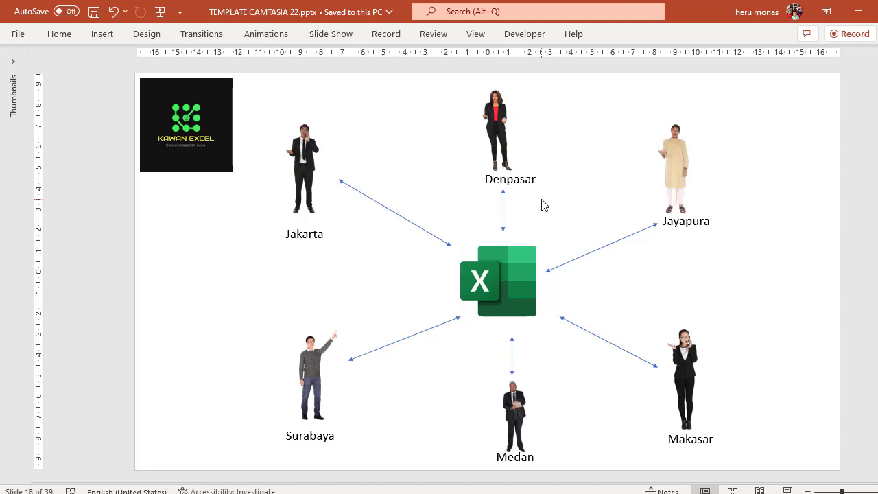
Advance the presentation to slide 19 with the numbered OneDrive sharing steps
key("Page_Down")
type("excel")
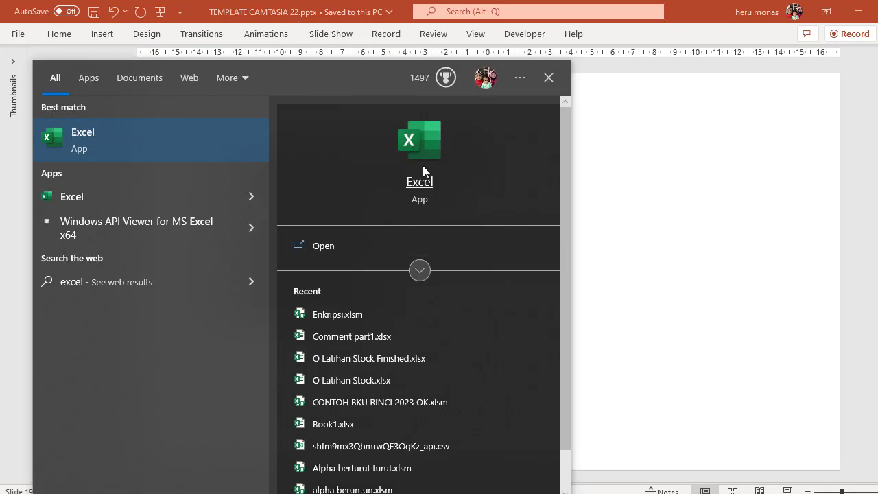
Launch Excel, create blank workbook Book1, and close the leftover start screen
left_click(425, 159)
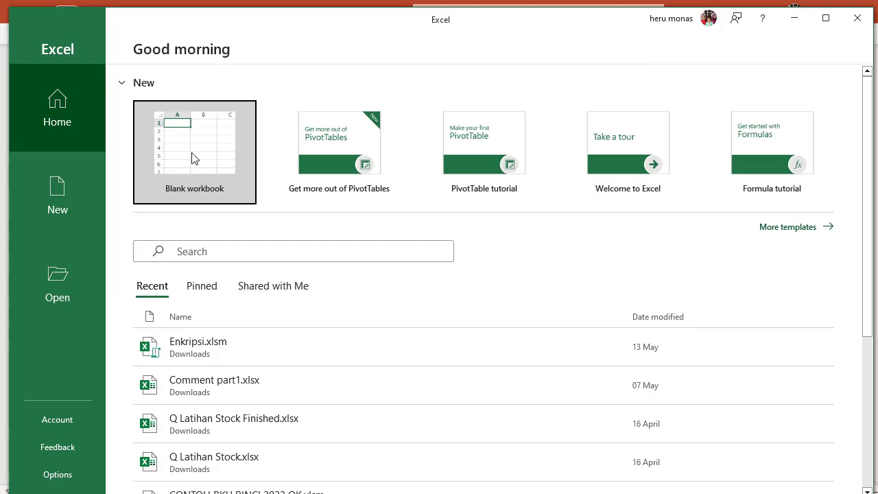
left_click(192, 157)
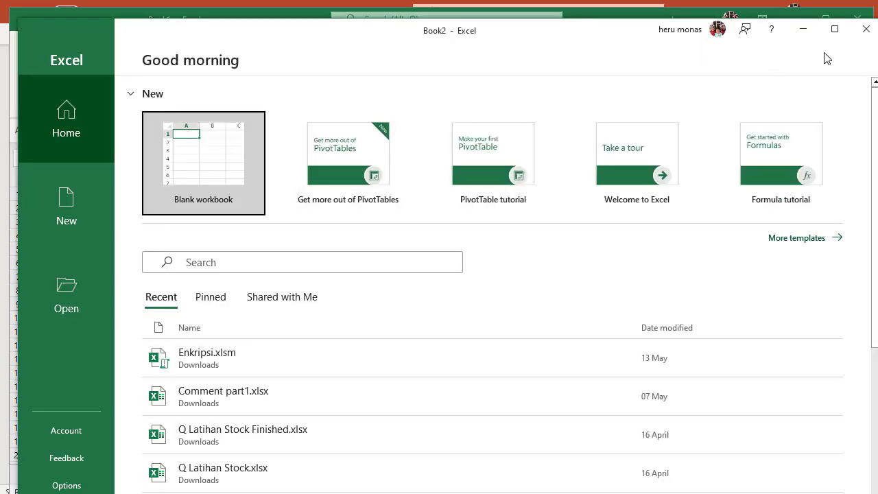
left_click(866, 28)
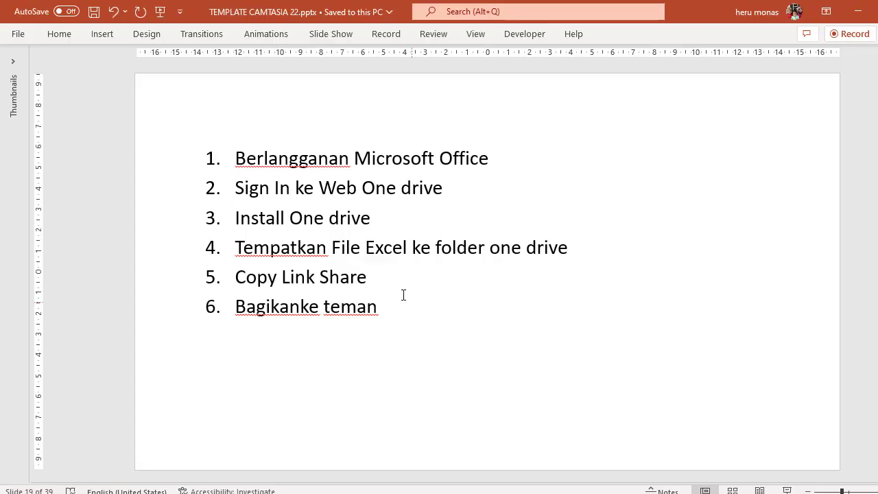
Select the text box holding the six-step OneDrive sharing list on slide 19
left_click(500, 163)
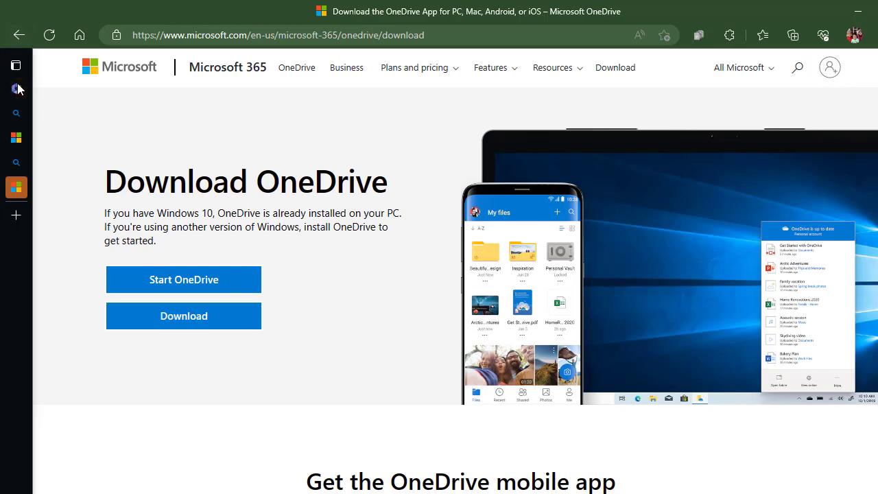
Compare the Microsoft 365 sign-in and OneDrive download tabs, then show OneDrive's sync status
left_click(16, 87)
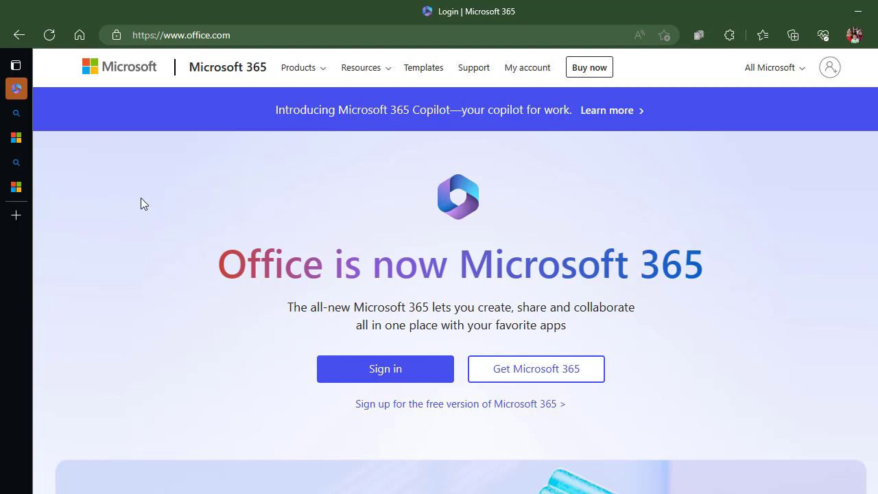
left_click(24, 190)
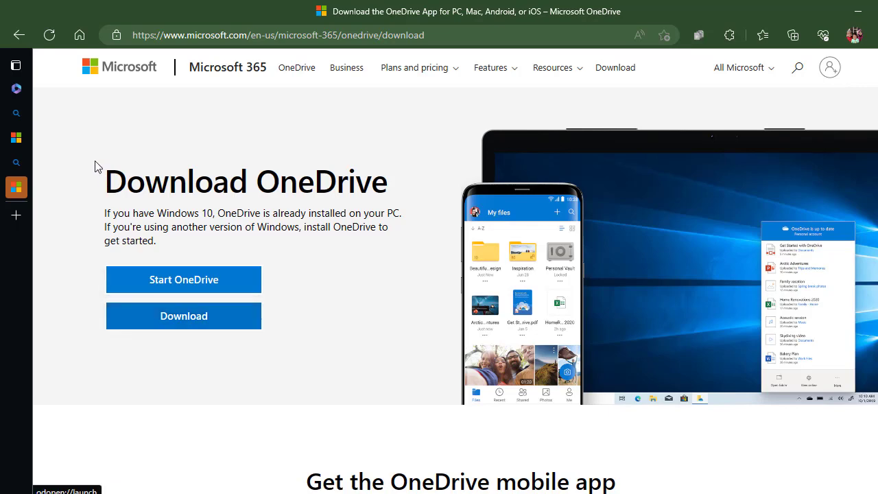
left_click(16, 90)
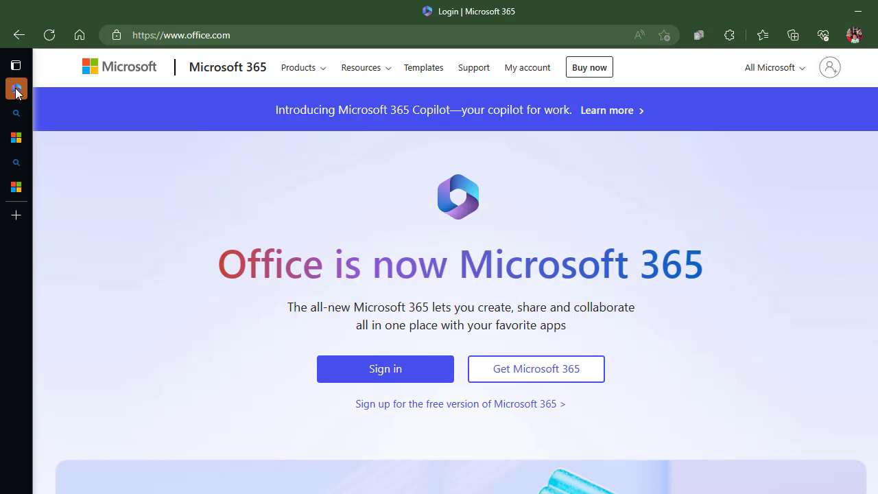
left_click(18, 186)
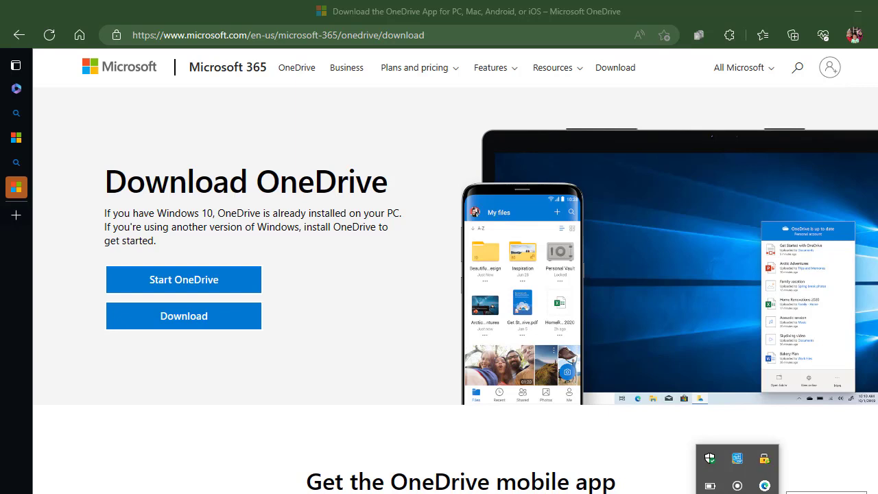
left_click(764, 485)
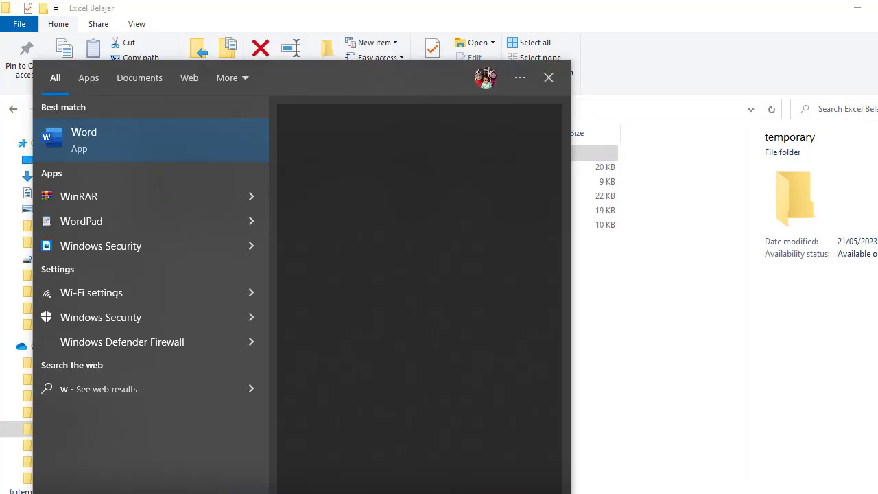
Open a new File Explorer window at the upper left showing OneDrive's Excel Belajar folder
key("BackSpace")
type("explo")
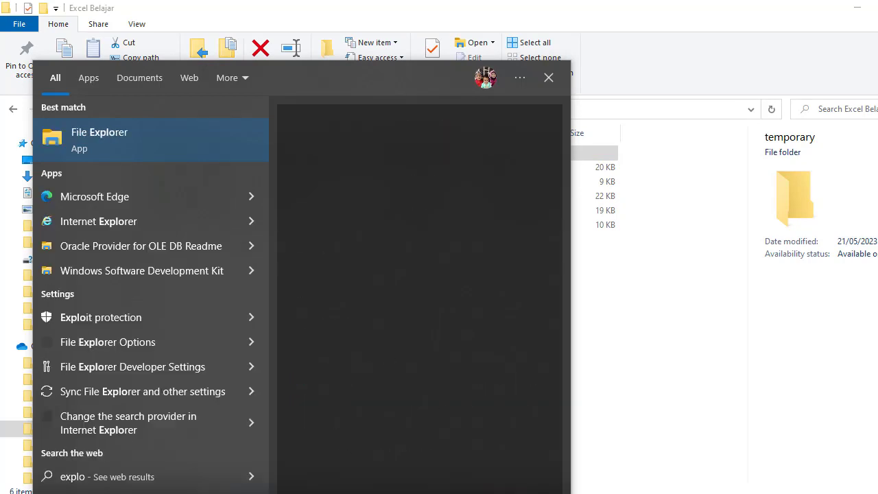
left_click(134, 159)
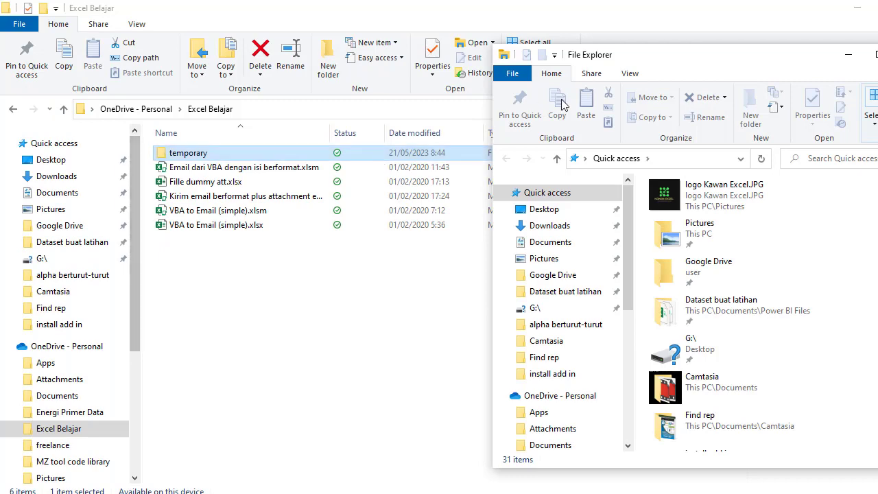
left_click_drag(687, 62, 234, 28)
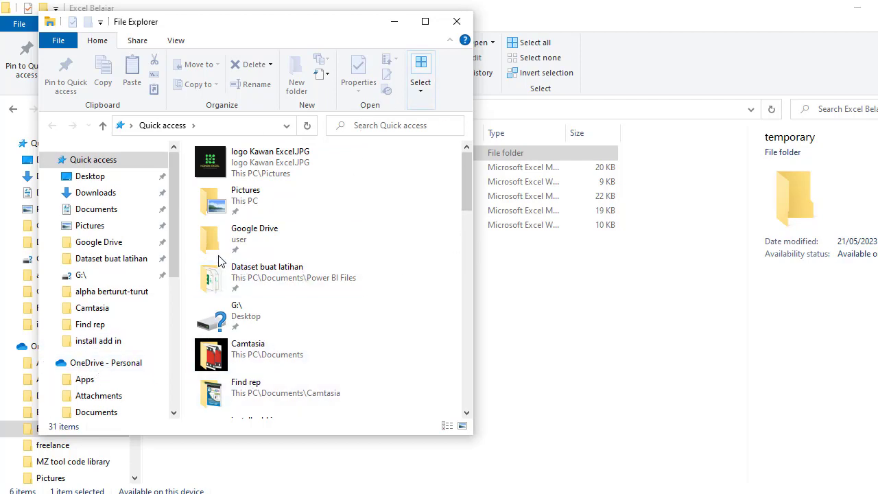
left_click_drag(177, 252, 174, 305)
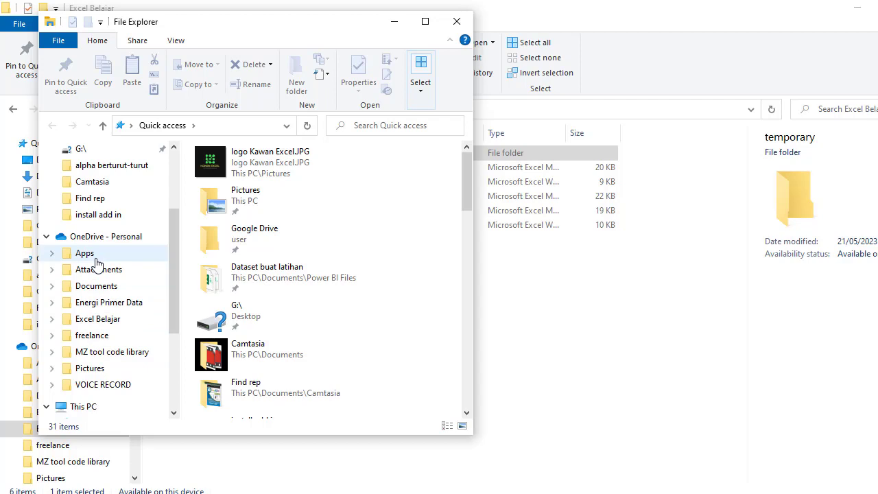
left_click(115, 323)
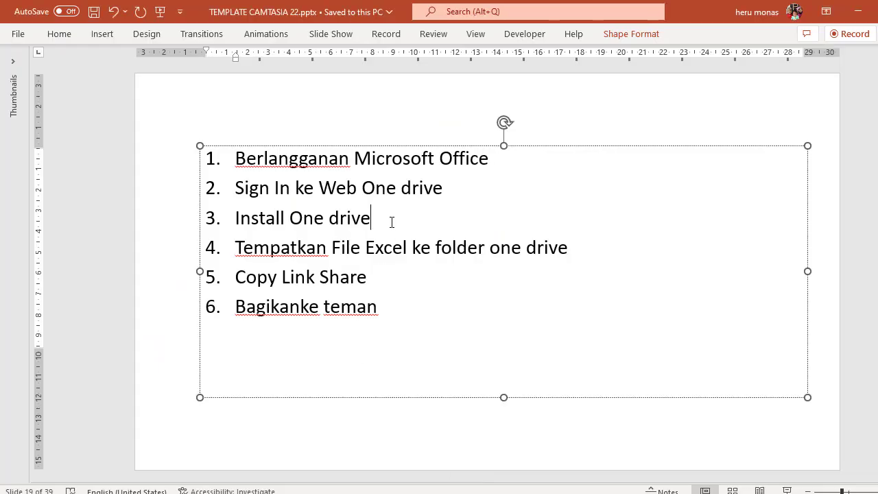
Highlight the 'Sign In ke Web One drive' and 'Install One drive' steps on the slide
left_click_drag(235, 193, 459, 192)
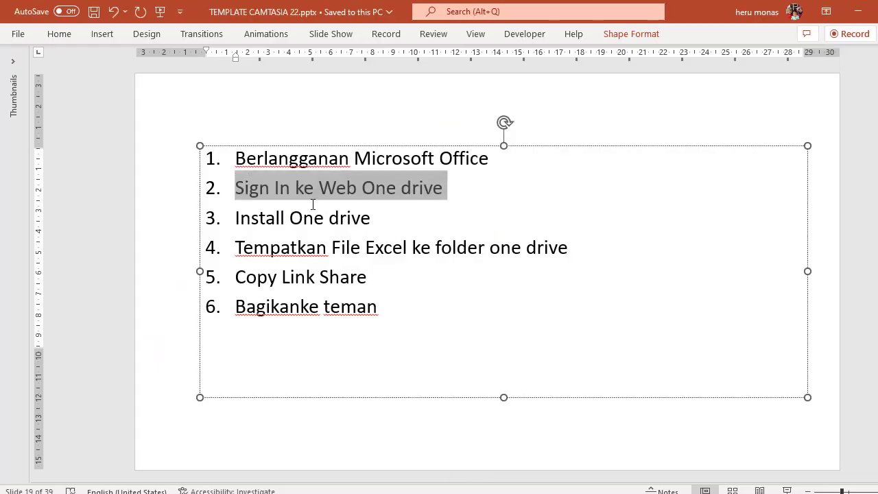
left_click_drag(236, 218, 371, 218)
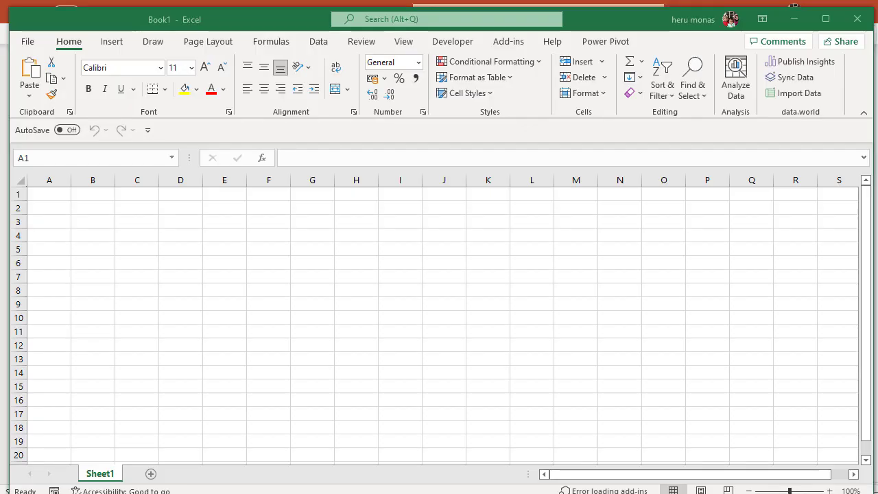
Save the blank workbook as 'coba excel online.xlsx' in the This PC Downloads folder
left_click(296, 259)
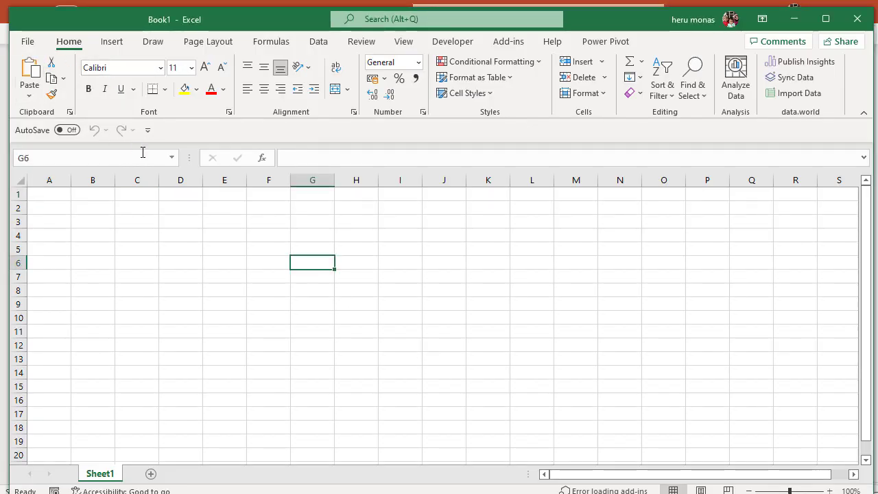
key("ctrl+s")
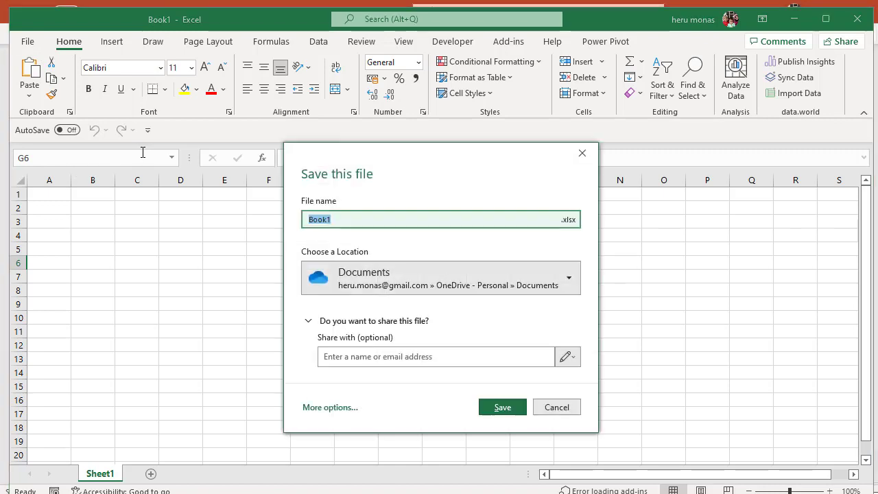
type("cob")
type("one")
type(" onl")
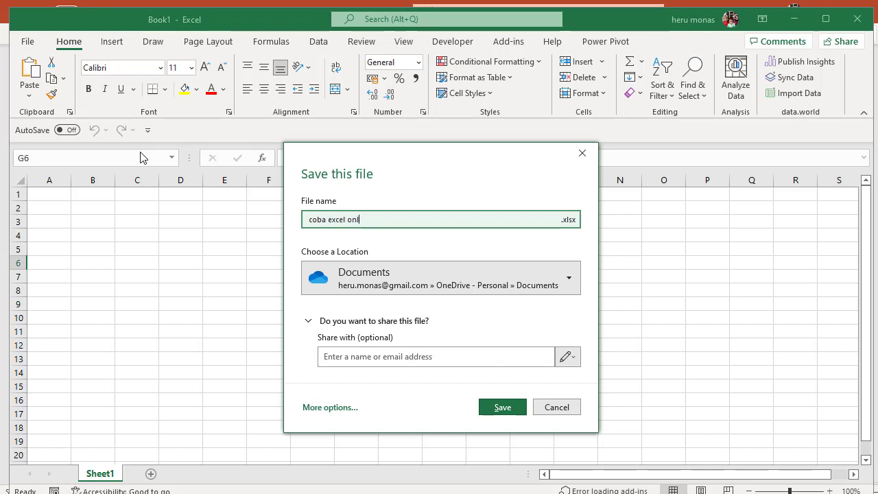
type("ine")
left_click(322, 407)
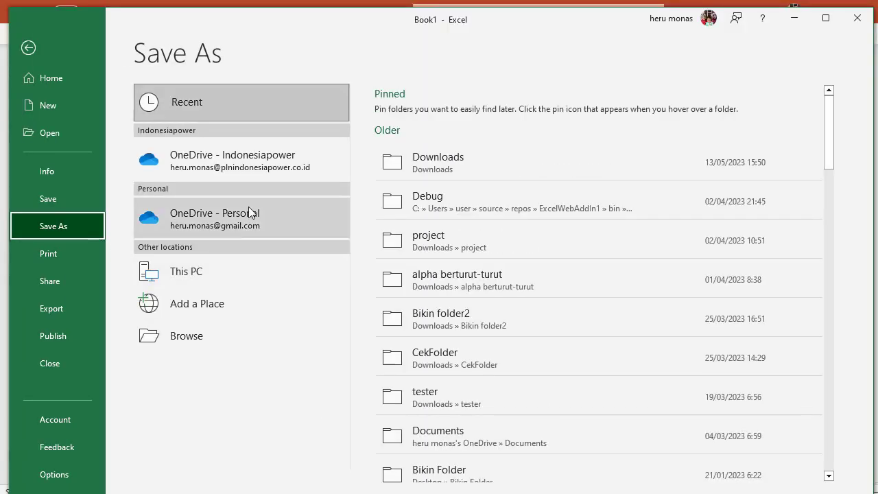
left_click(405, 168)
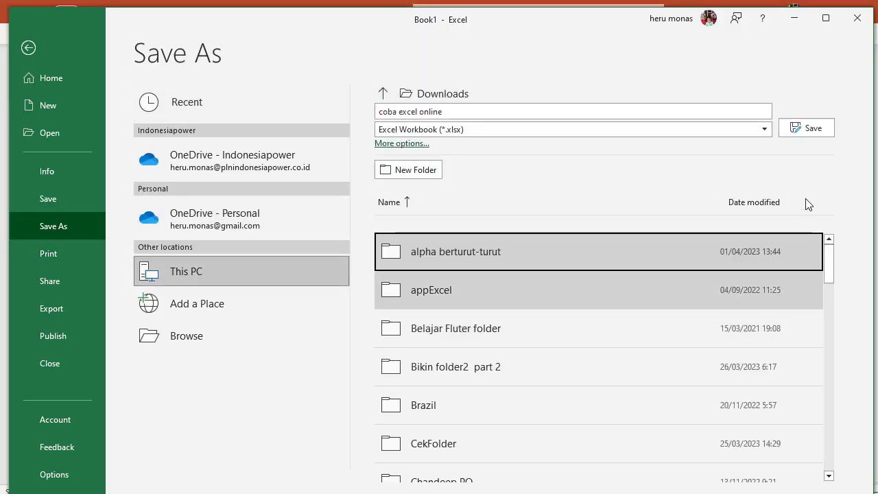
left_click(813, 130)
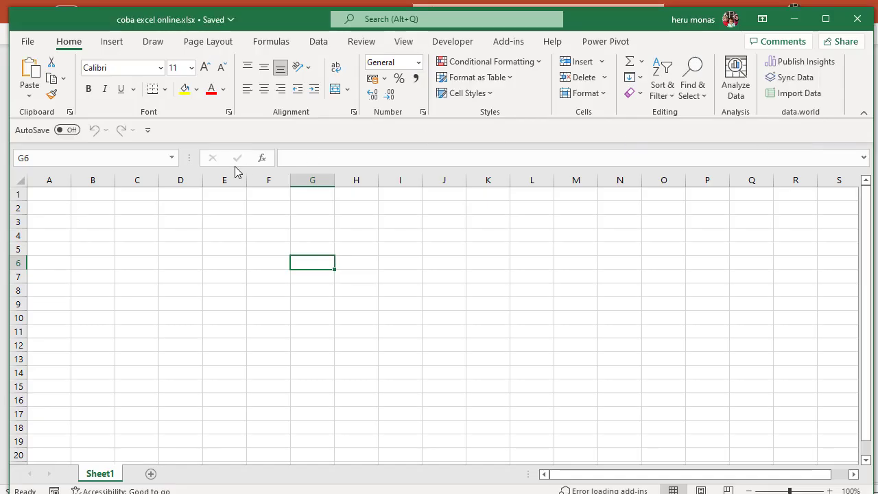
left_click(123, 232)
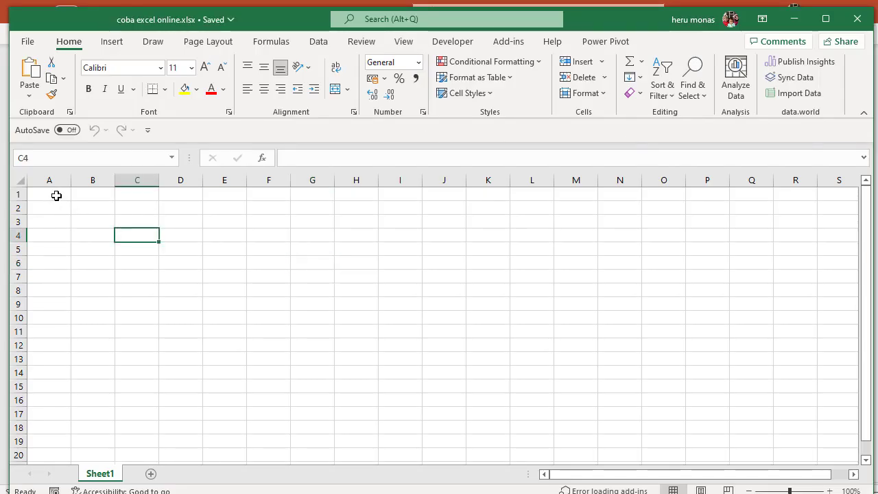
Enter the headers No, data and nilai in A1:C1
left_click(56, 194)
type("No")
key("Tab")
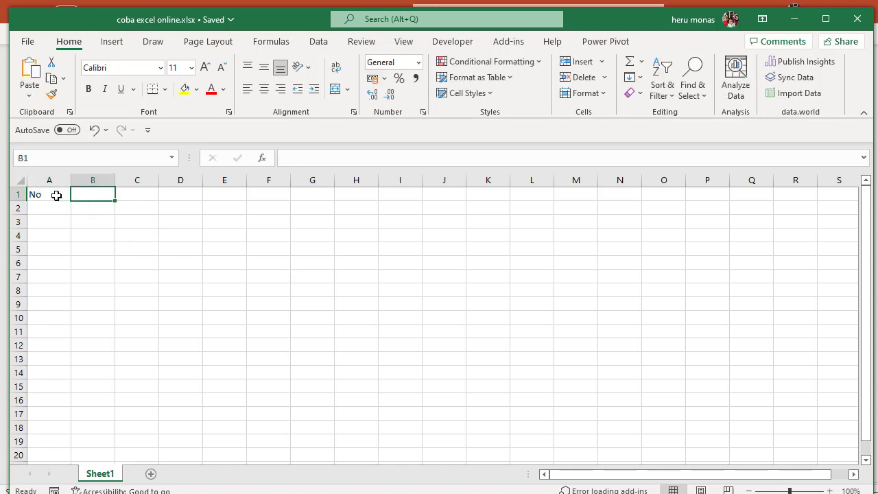
type("data")
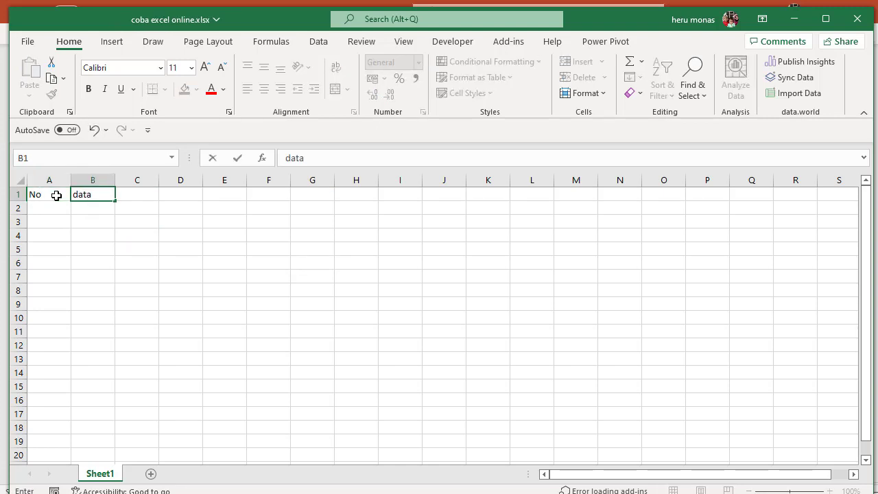
key("Tab")
type("nilai")
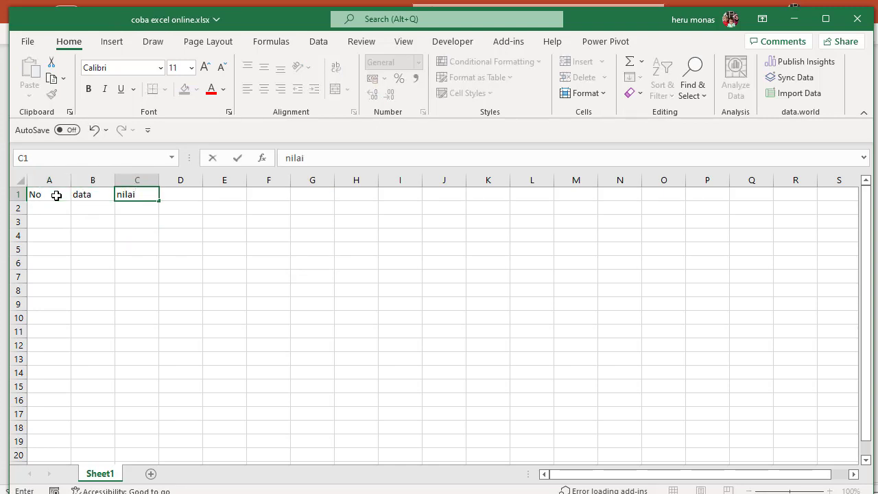
key("Return")
Add row 1, Kawan Excel, 100, autofit column B, then save and close the workbook
type("1")
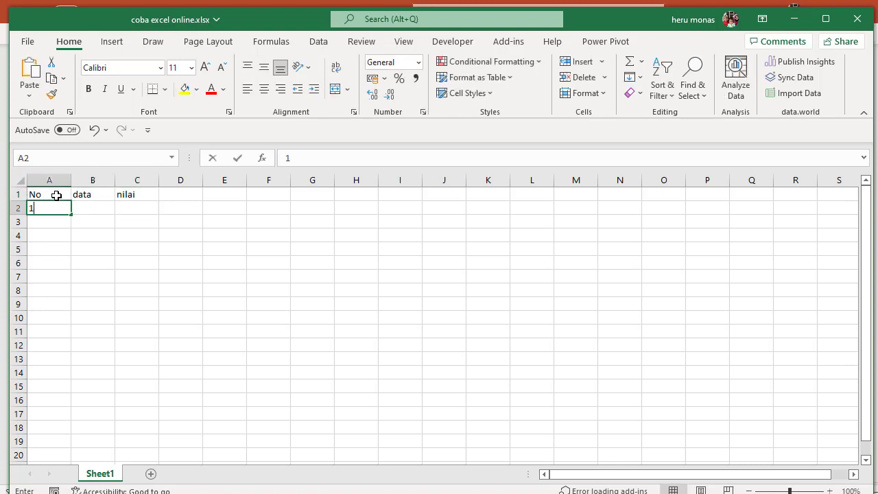
key("Tab")
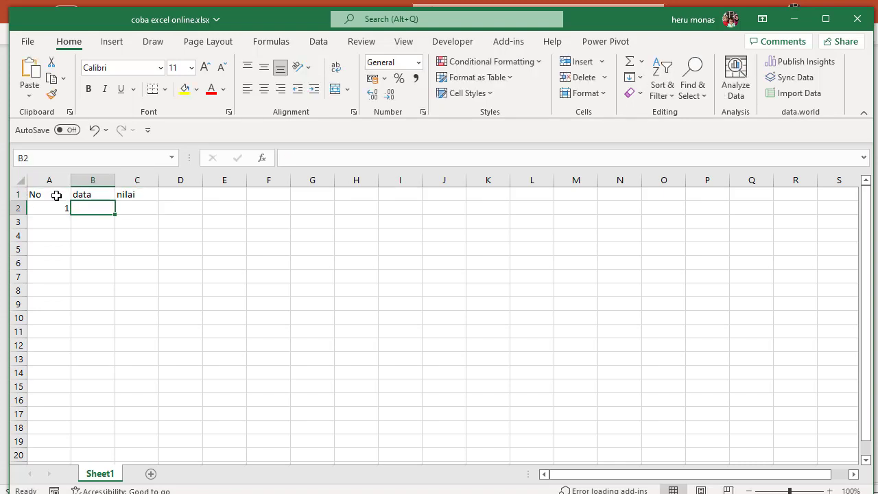
type("Kawan Ex")
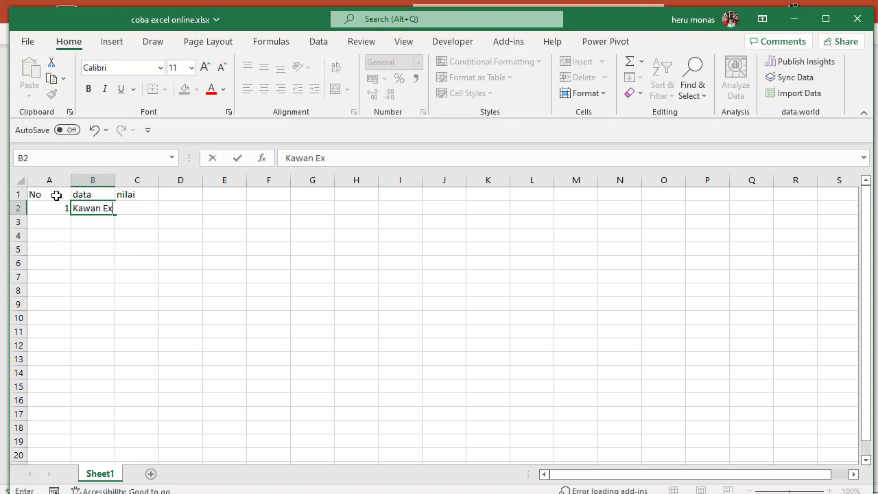
type("cel")
key("ctrl+Return")
key("Tab")
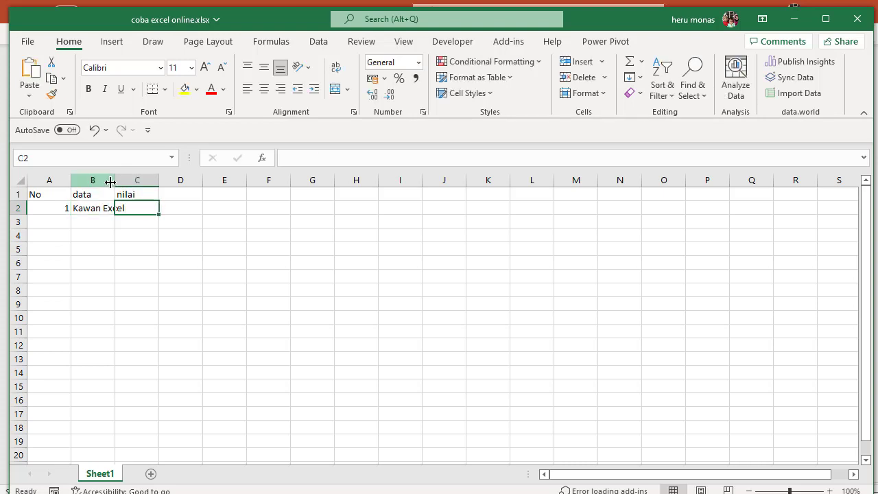
double_click(115, 180)
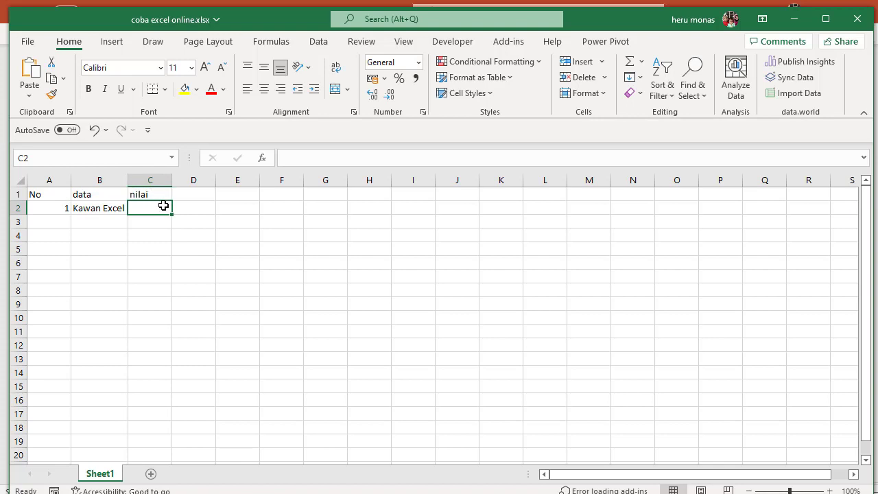
type("100")
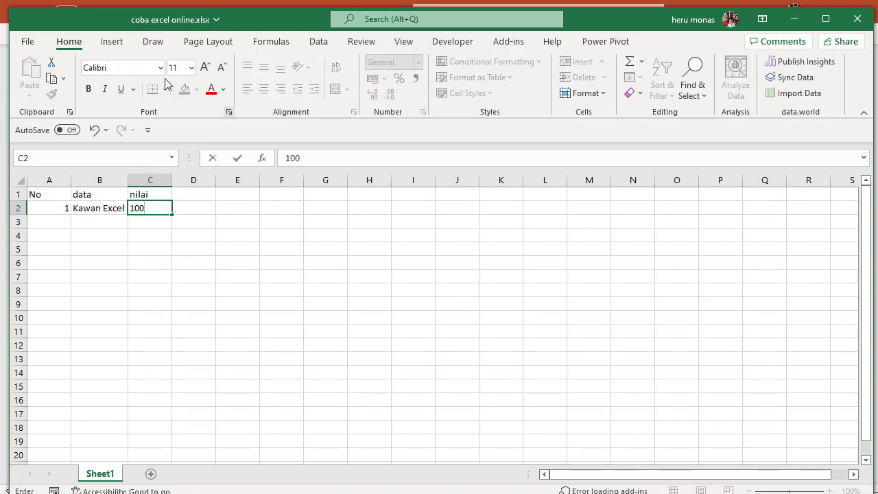
left_click(380, 319)
left_click(211, 251)
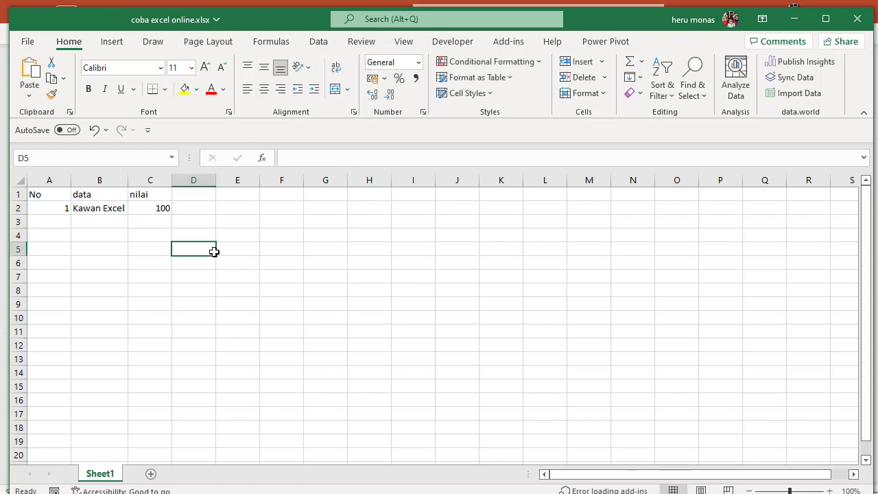
left_click(28, 41)
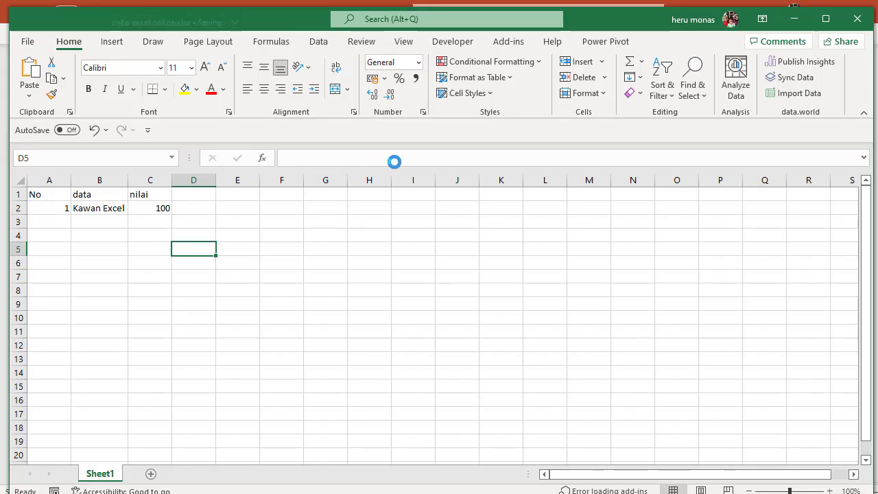
left_click(856, 20)
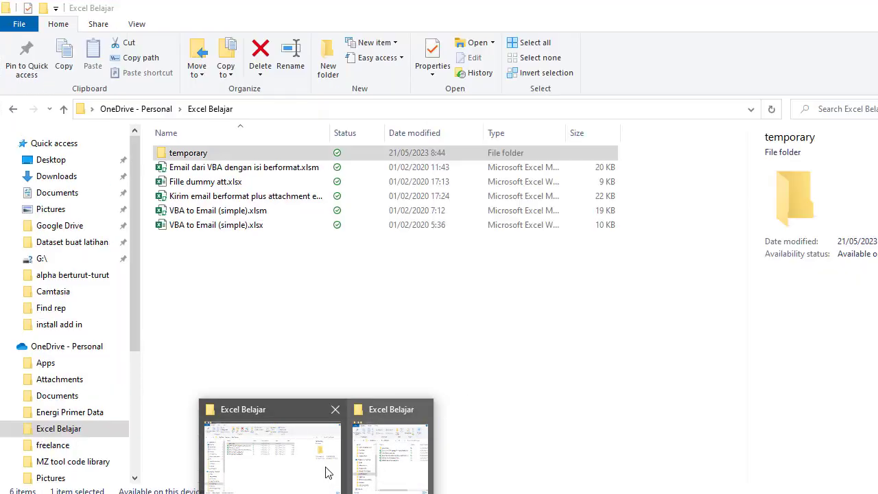
Move coba excel online.xlsx from Downloads into OneDrive's Excel Belajar\temporary folder
left_click(325, 471)
left_click(56, 177)
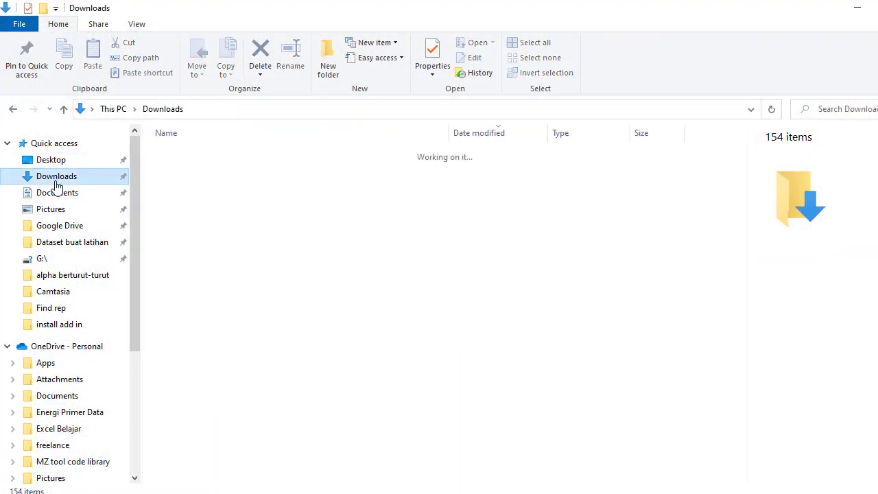
left_click(238, 174)
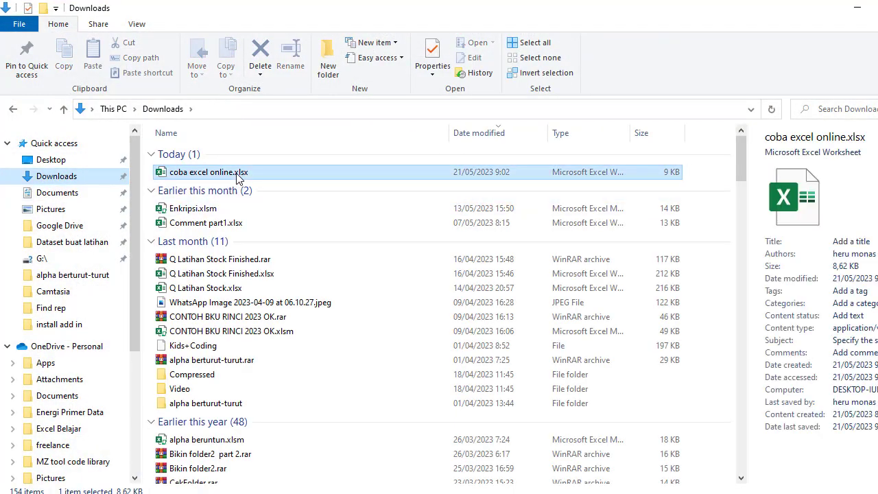
key("ctrl+x")
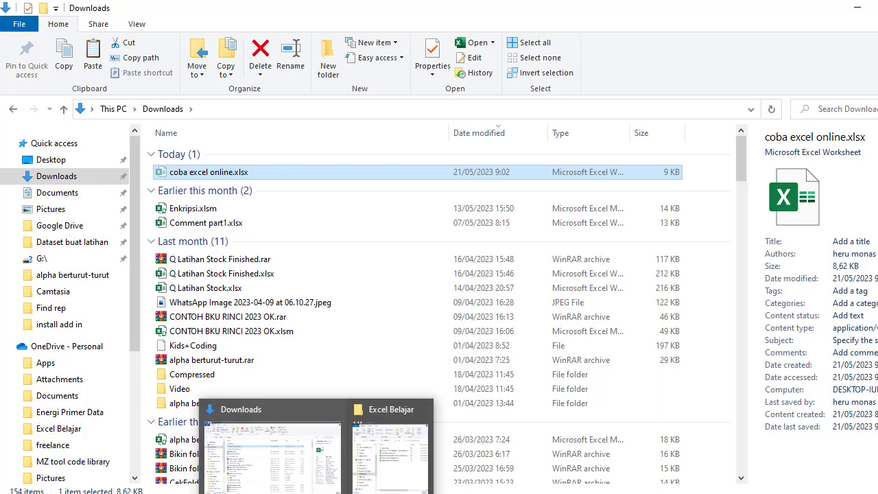
left_click(389, 476)
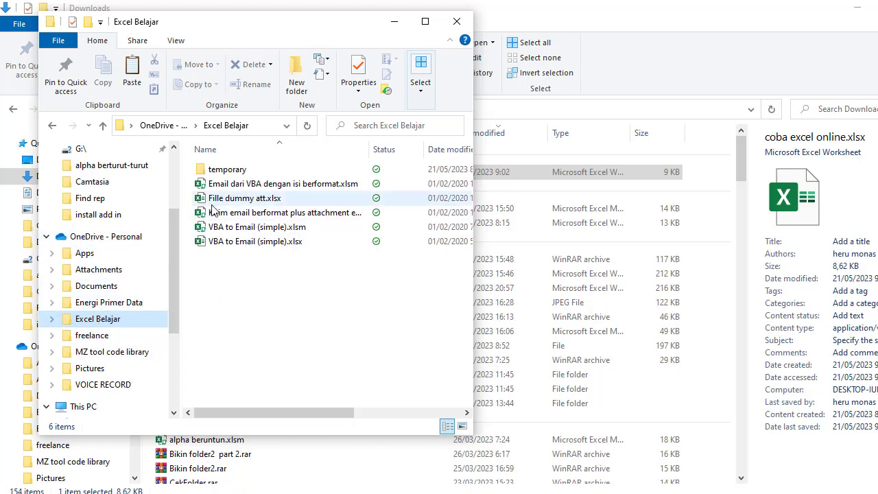
double_click(240, 173)
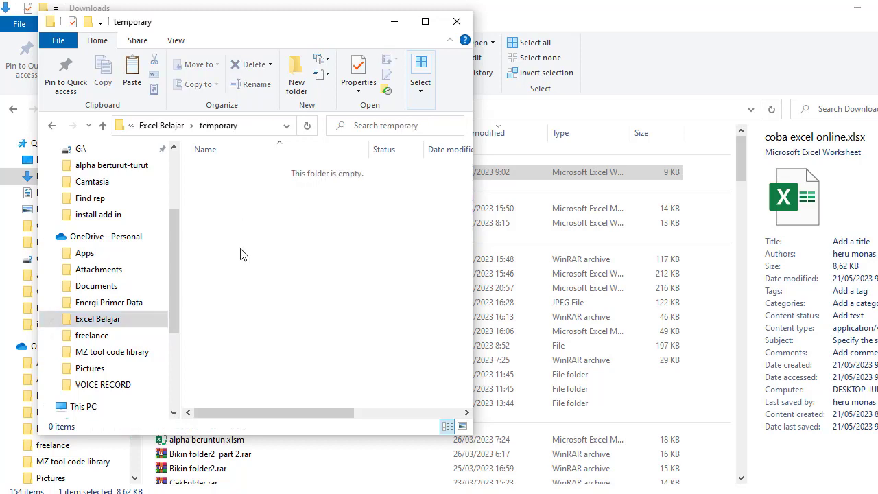
key("ctrl+v")
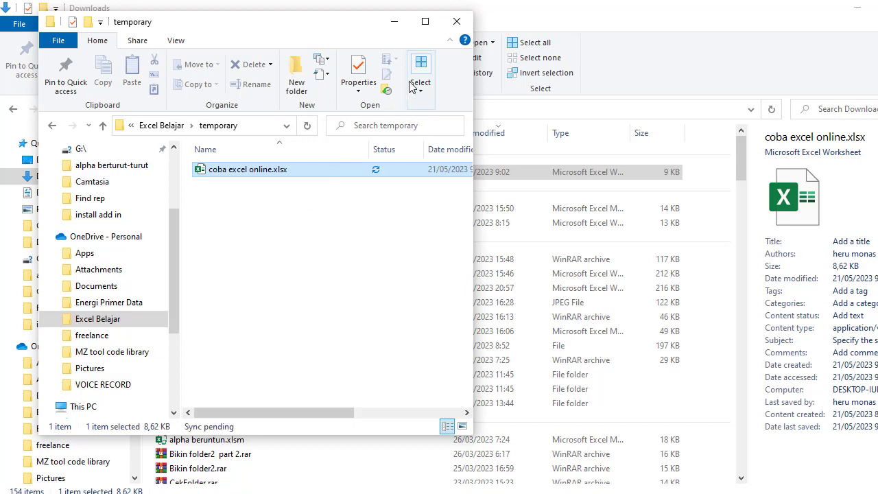
double_click(424, 31)
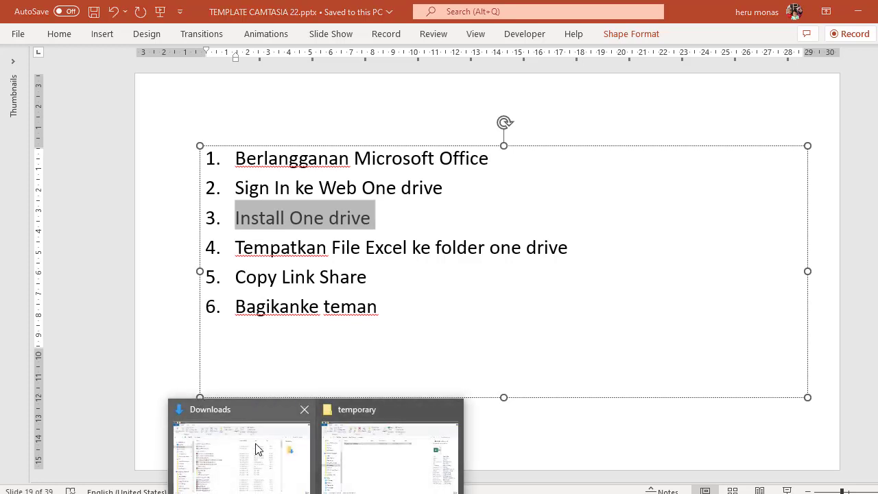
left_click(378, 456)
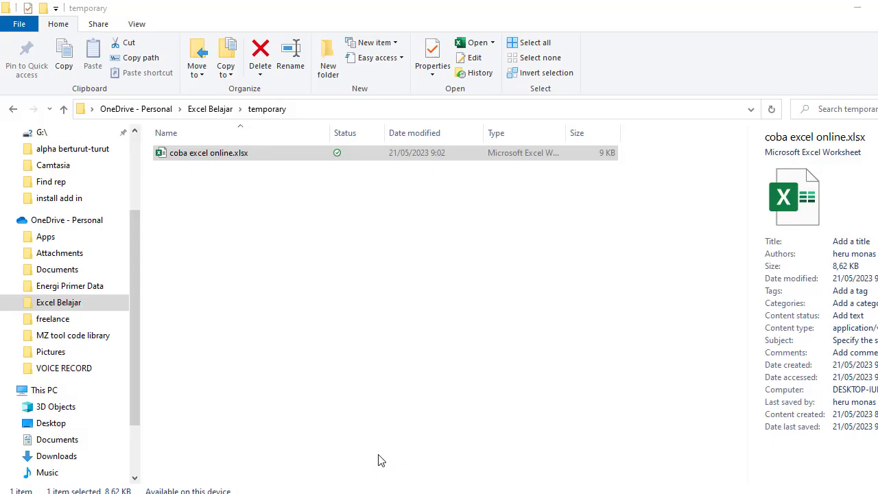
Open the OneDrive Share dialog for coba excel online.xlsx and focus the recipient field
right_click(171, 158)
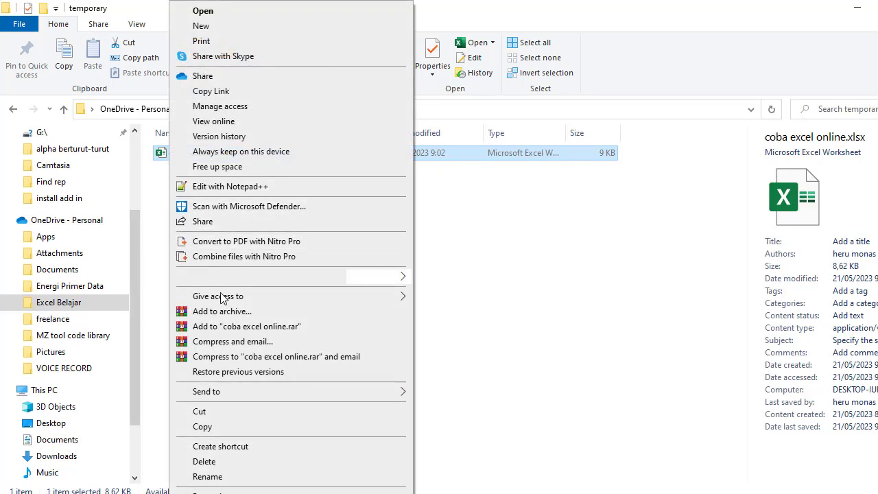
left_click(190, 81)
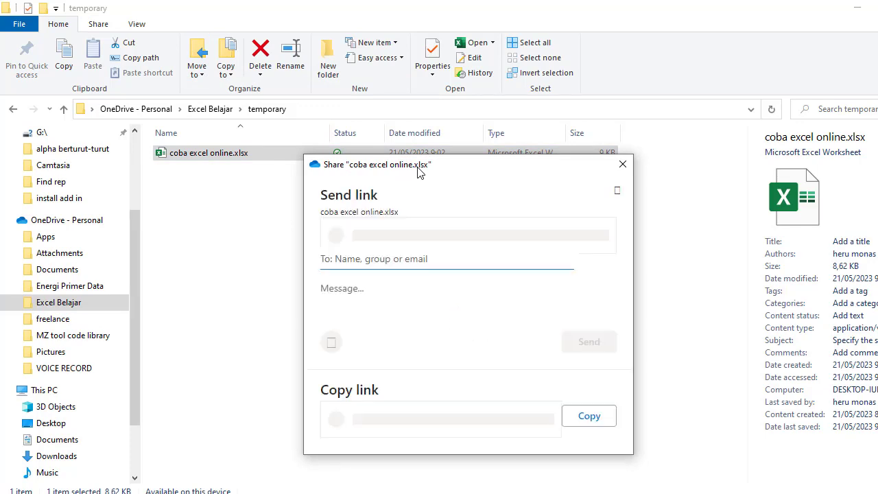
left_click_drag(418, 170, 405, 38)
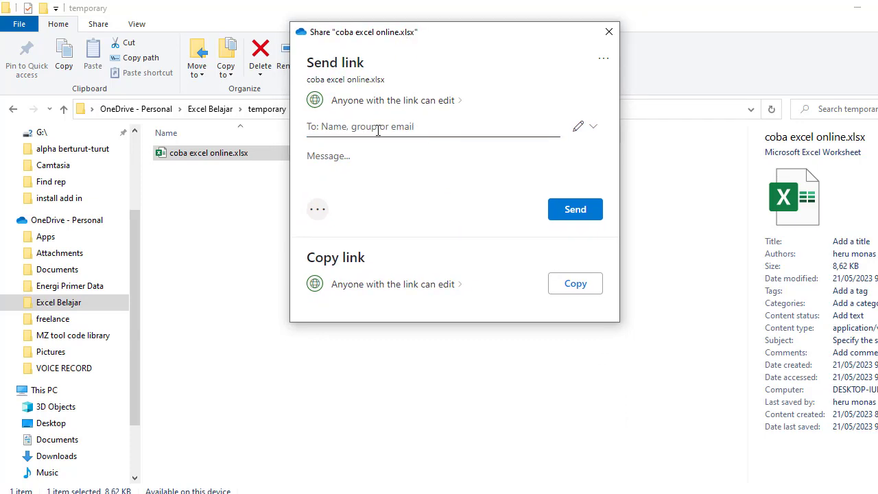
left_click(377, 131)
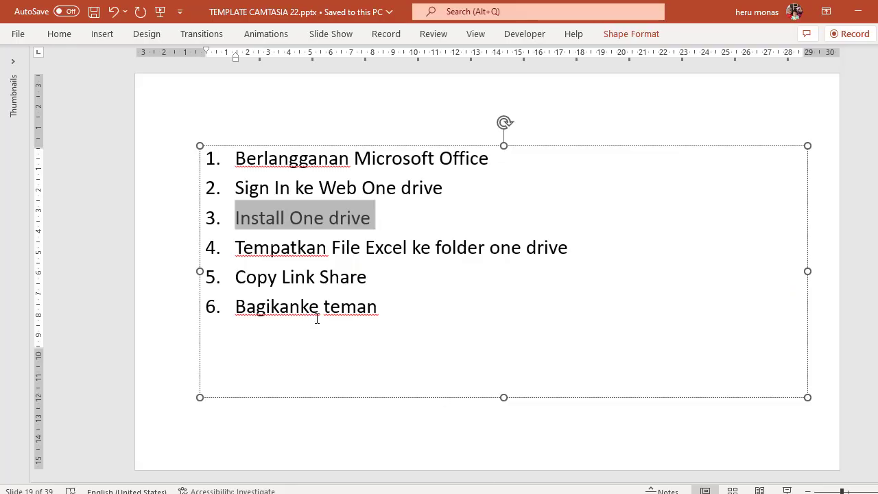
Scroll PowerPoint up to slide 18's people-around-Excel diagram, then return to the workbook's share window
left_click(443, 105)
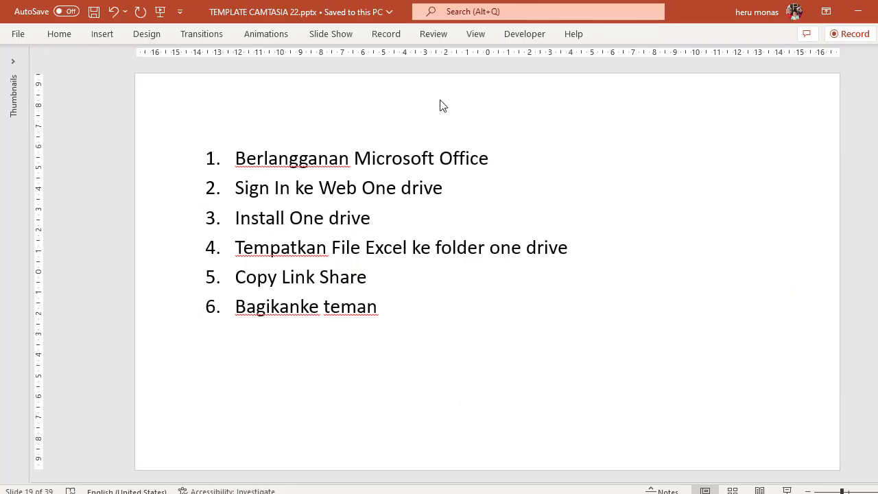
scroll(440, 110, "up", 1)
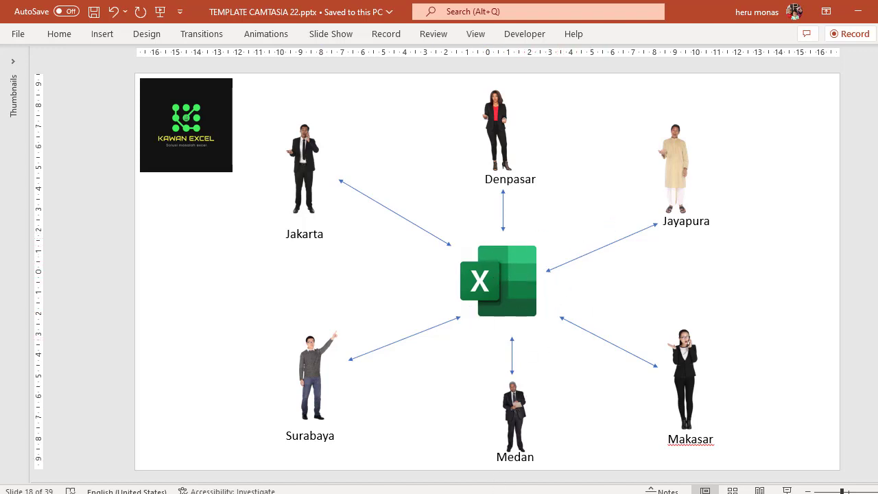
left_click(487, 481)
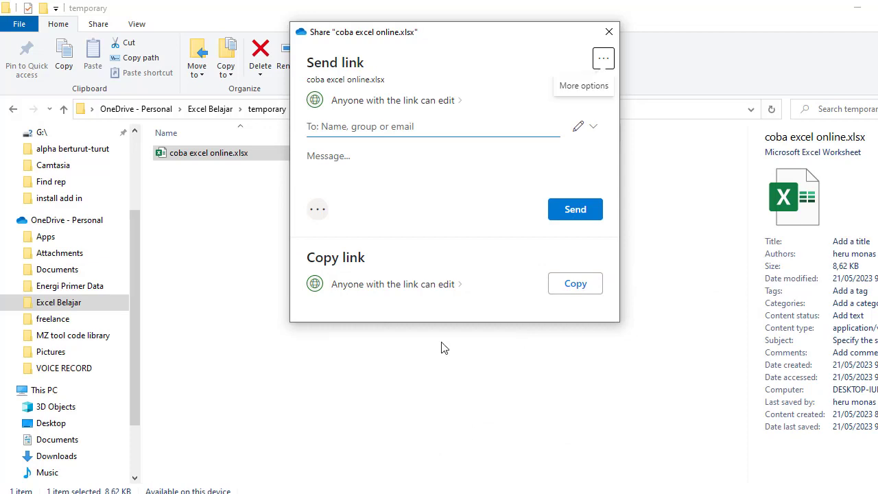
In the link's sharing settings, keep Can edit and switch from Specific people back to Anyone
left_click(405, 103)
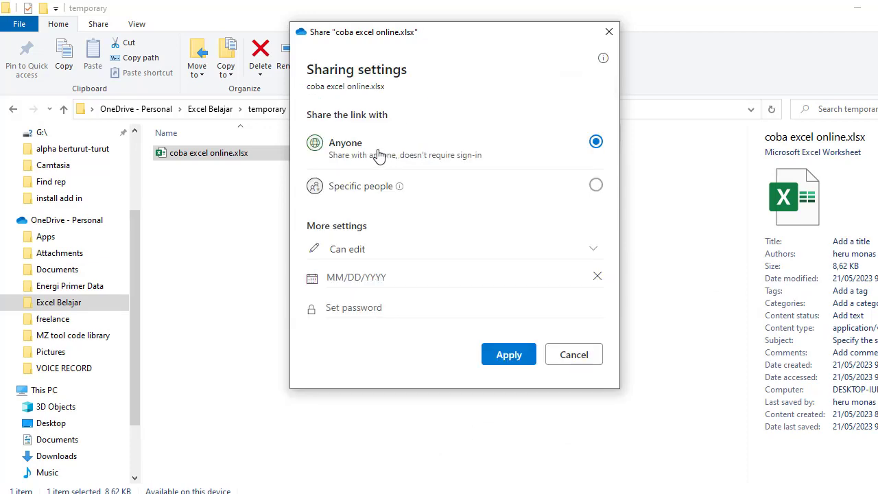
left_click(357, 251)
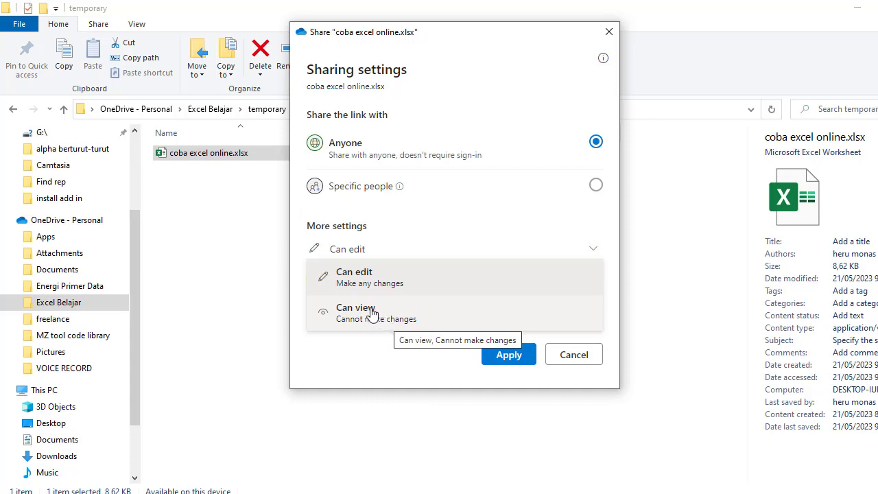
left_click(371, 277)
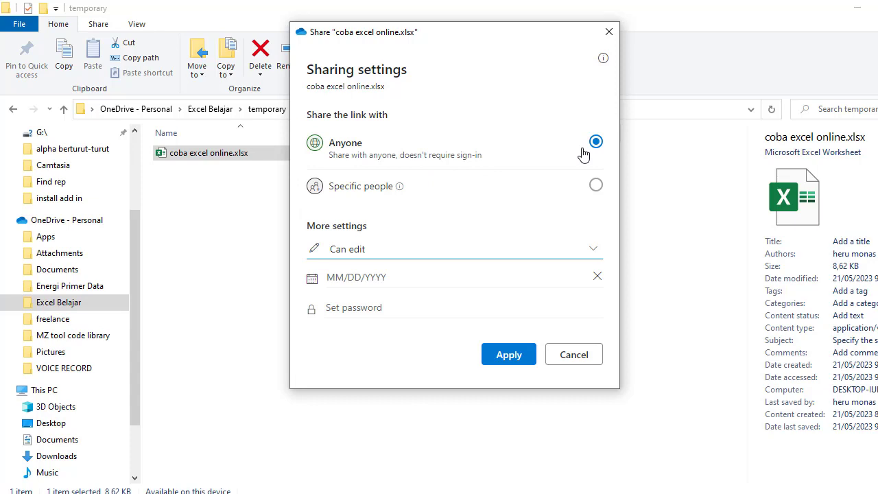
left_click(596, 187)
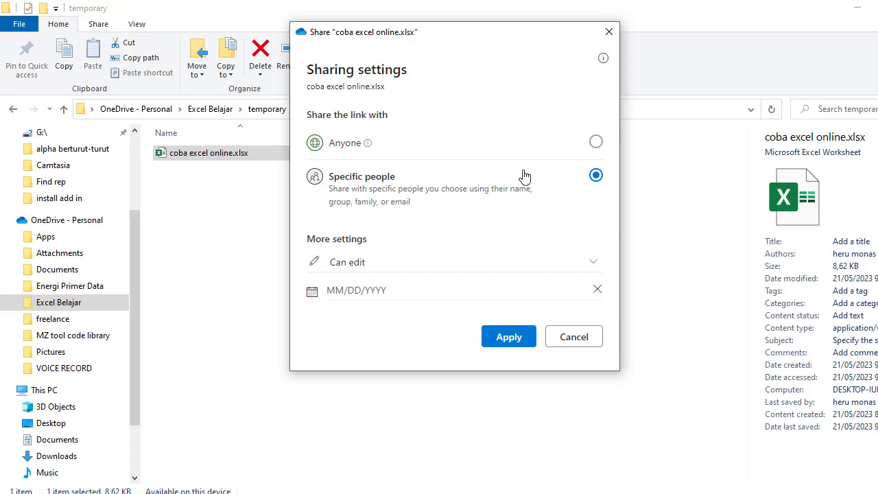
left_click(596, 144)
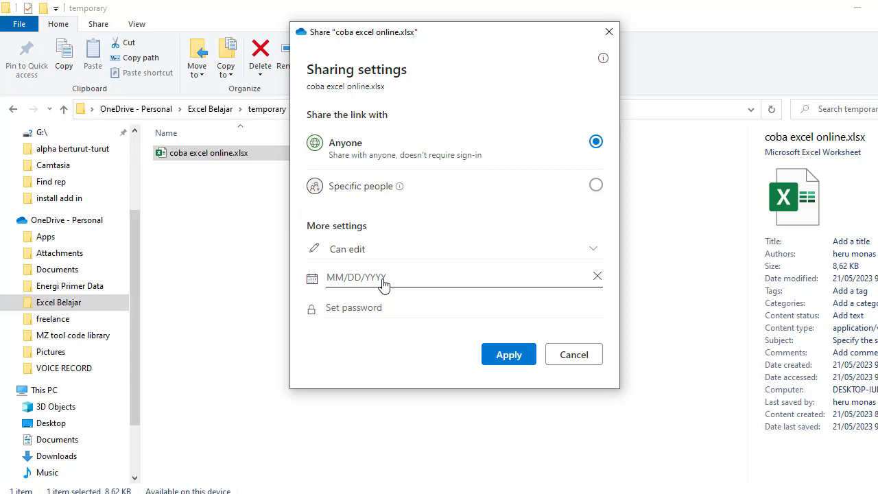
left_click(384, 283)
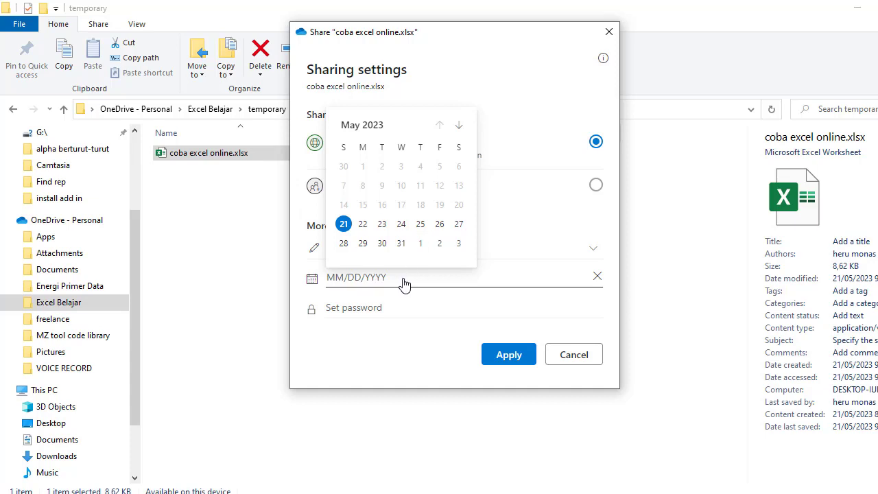
left_click(514, 250)
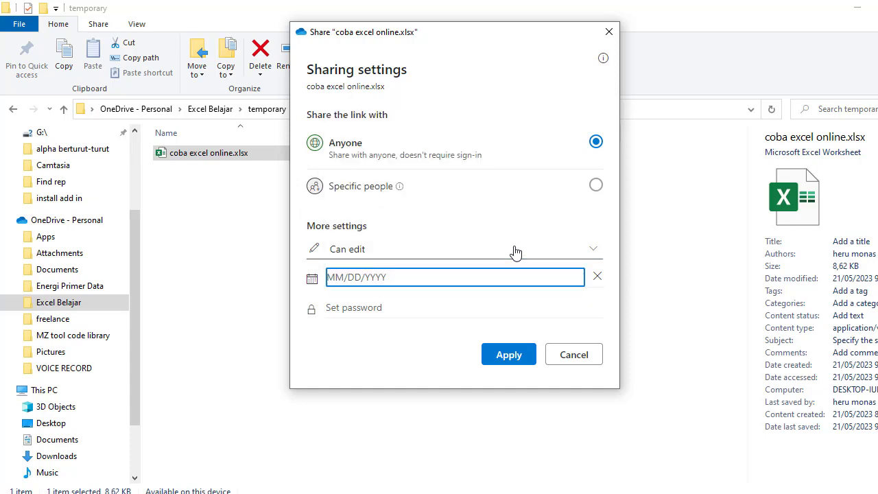
left_click(514, 249)
left_click(516, 251)
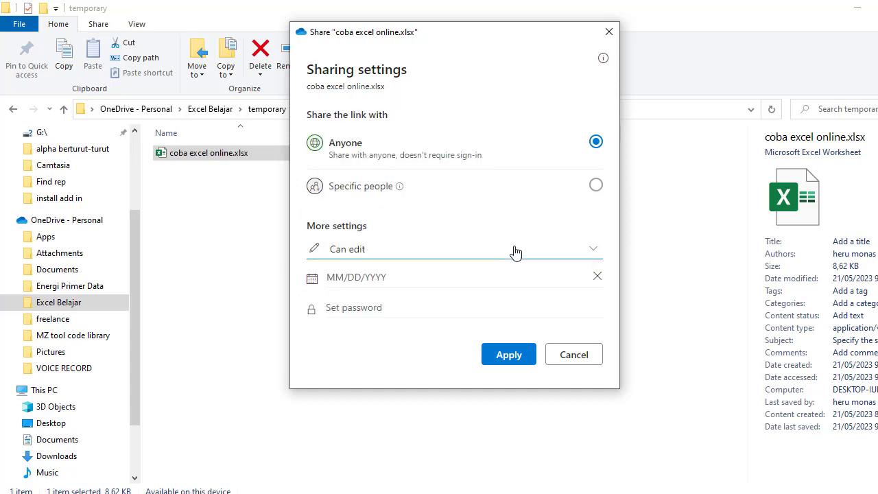
left_click(416, 282)
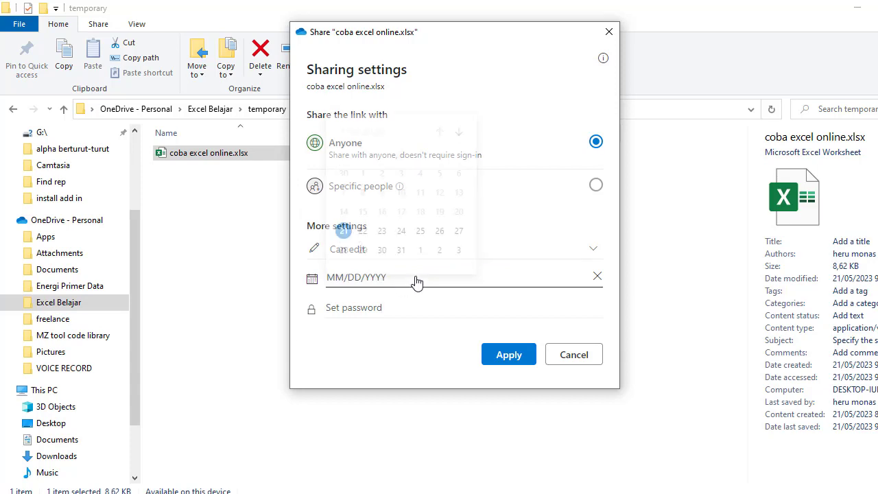
left_click(459, 225)
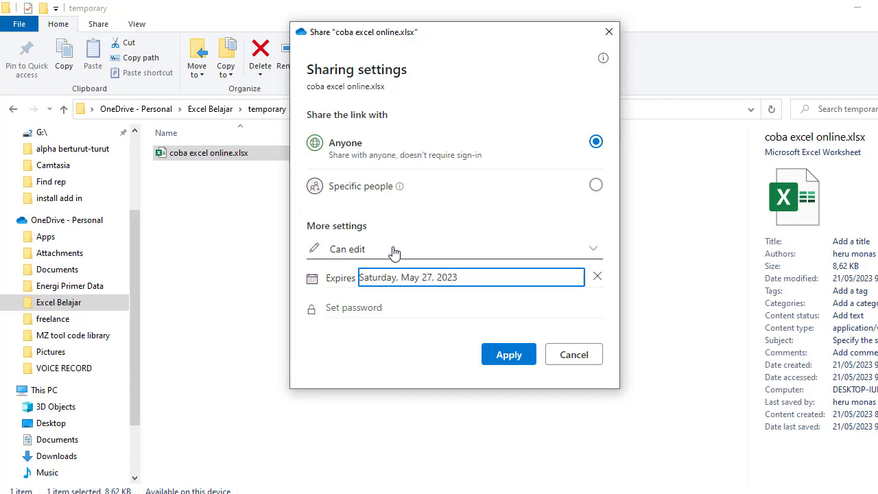
left_click(473, 277)
left_click(597, 277)
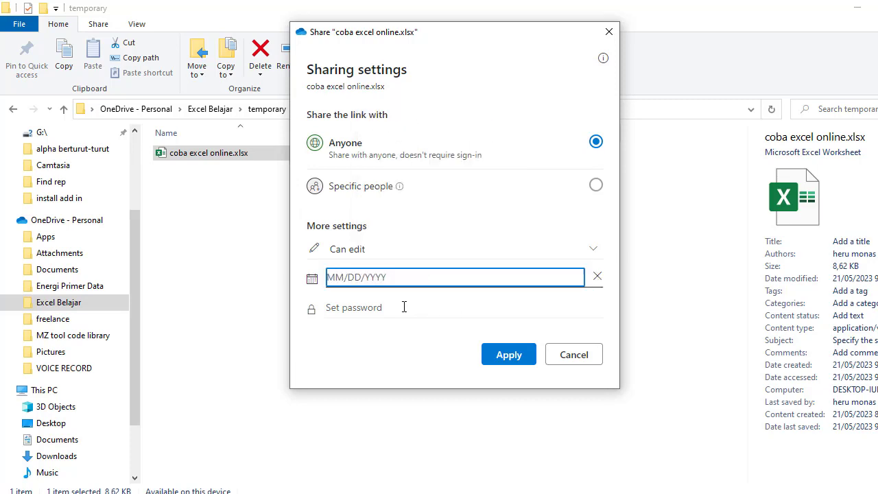
left_click(360, 311)
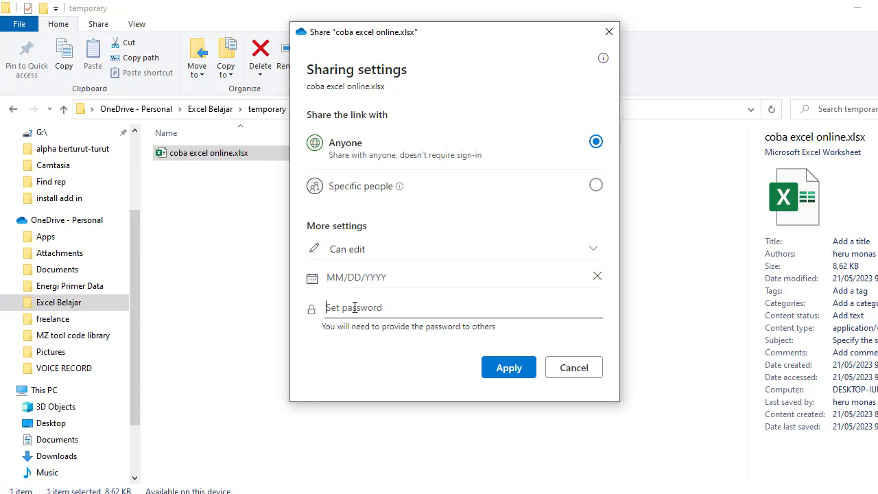
Leave the link password blank and apply the anyone-can-edit sharing settings
type("1")
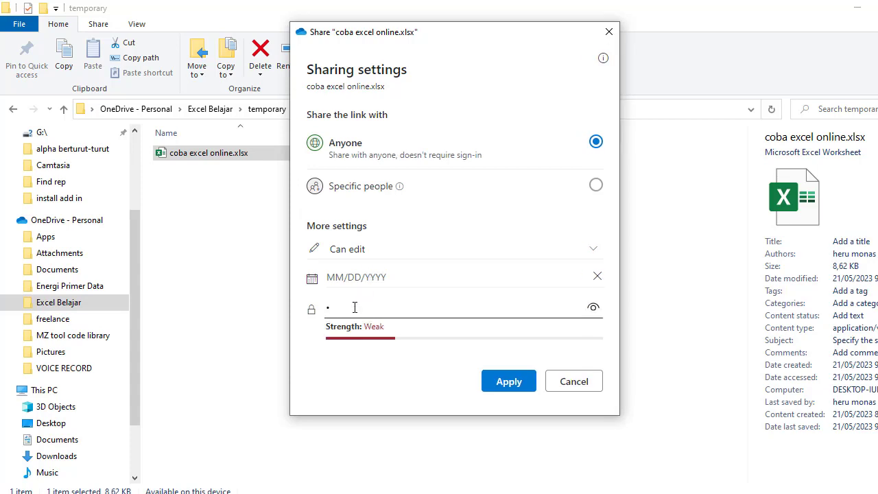
key("BackSpace")
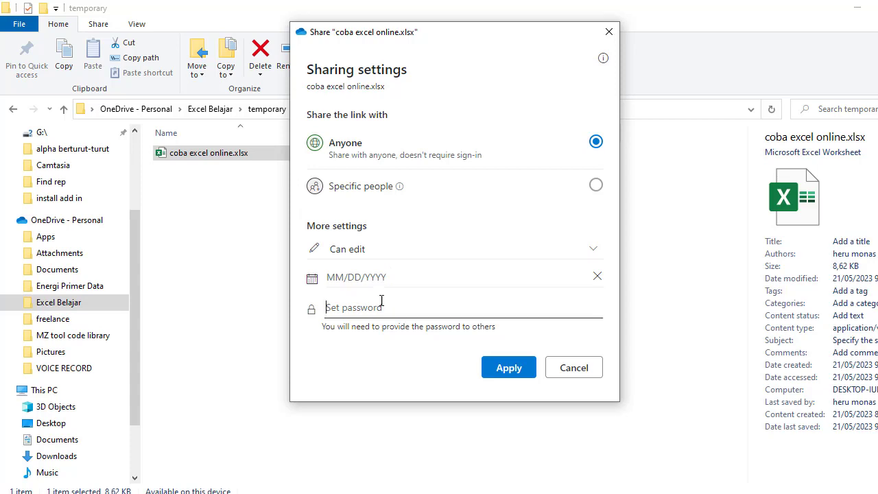
left_click(515, 371)
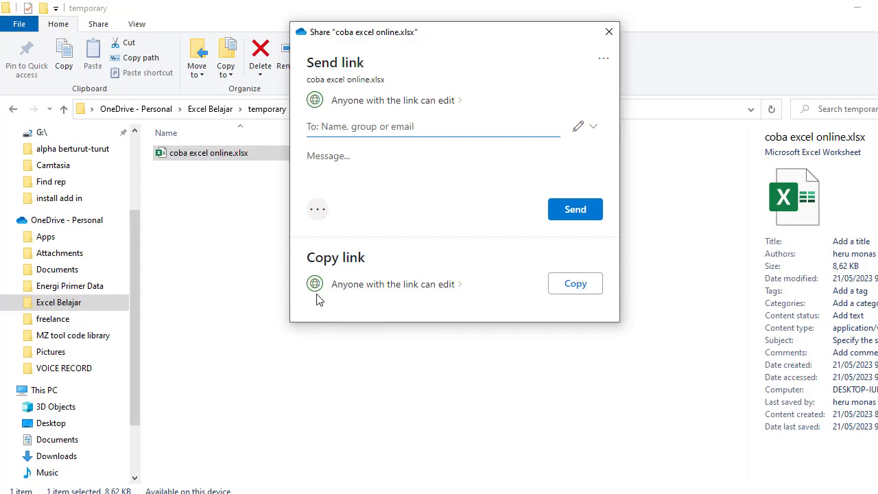
Generate the anyone-can-edit link for coba excel online.xlsx, copy it, and close the dialog
left_click(576, 285)
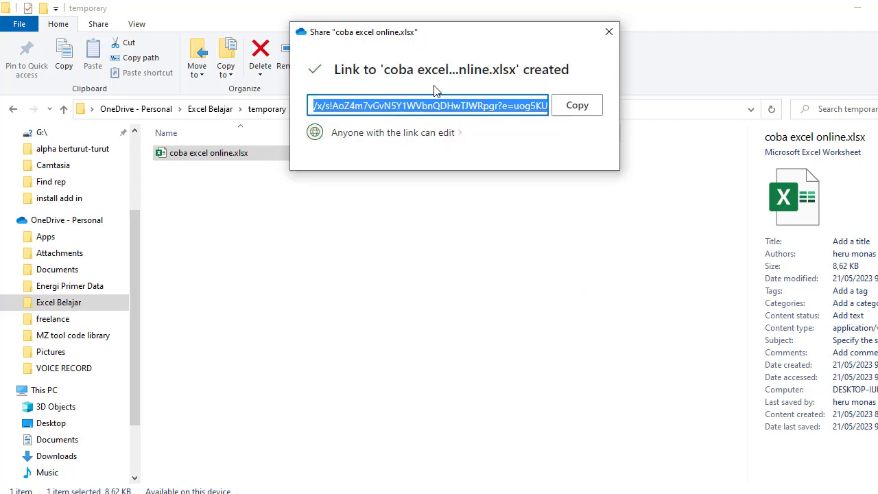
left_click(580, 113)
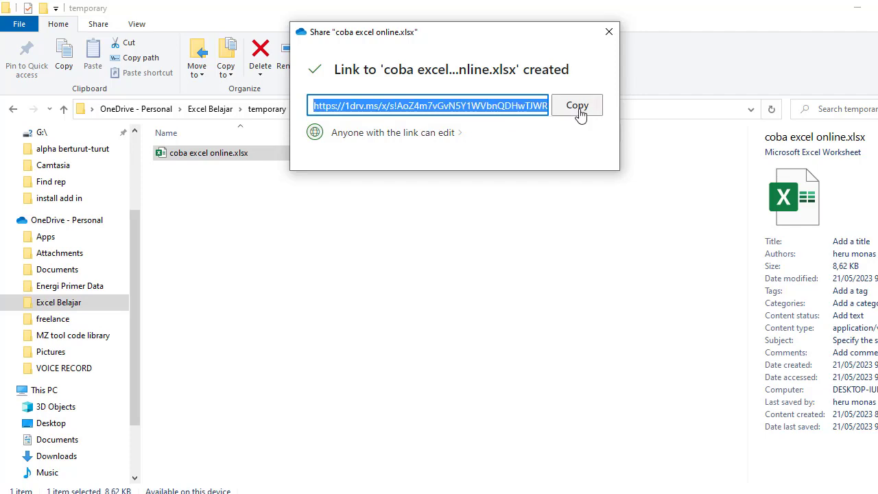
left_click(609, 32)
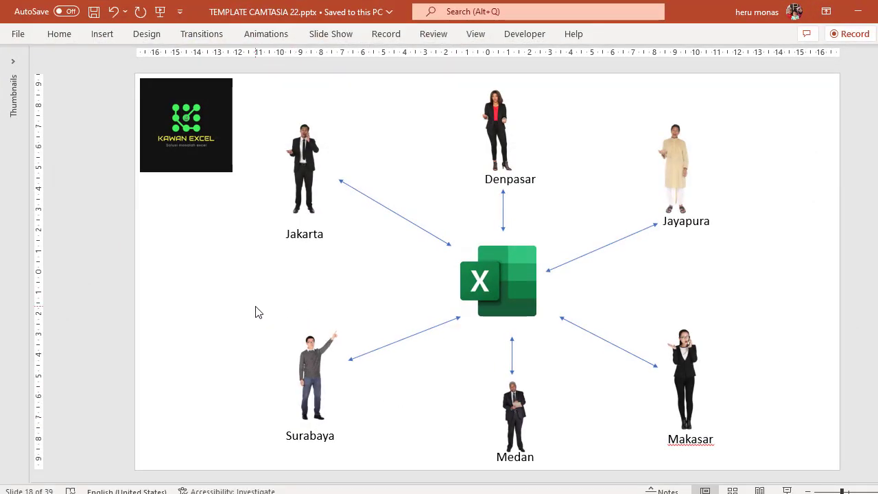
Scroll from slide 18 to slide 19, the six-step OneDrive sharing list
scroll(254, 310, "down", 1)
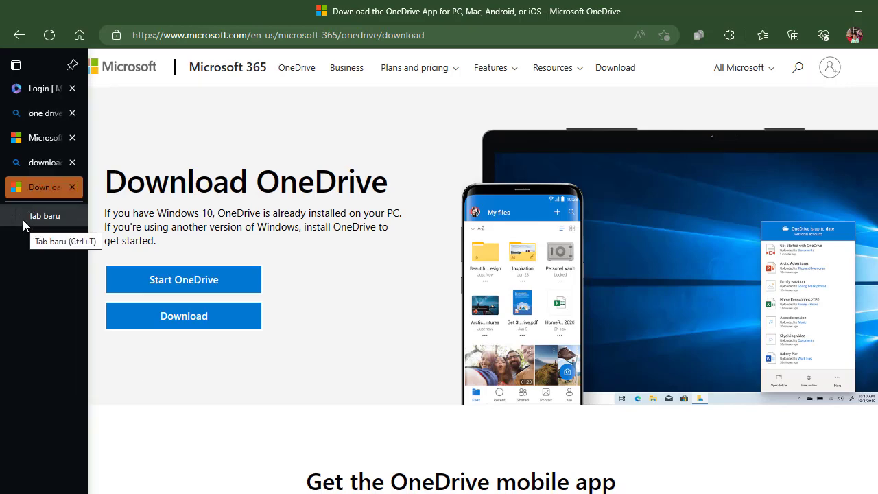
Paste the copied OneDrive share link into a new Edge tab and load it
left_click(23, 219)
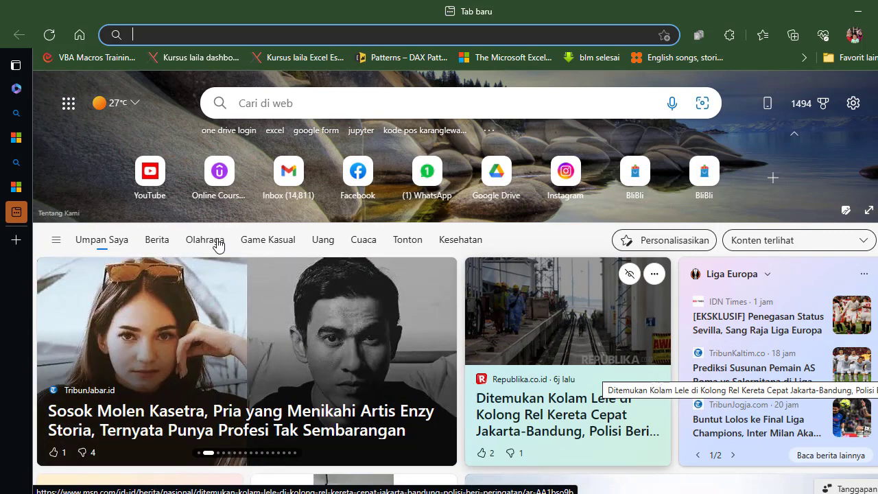
left_click(156, 36)
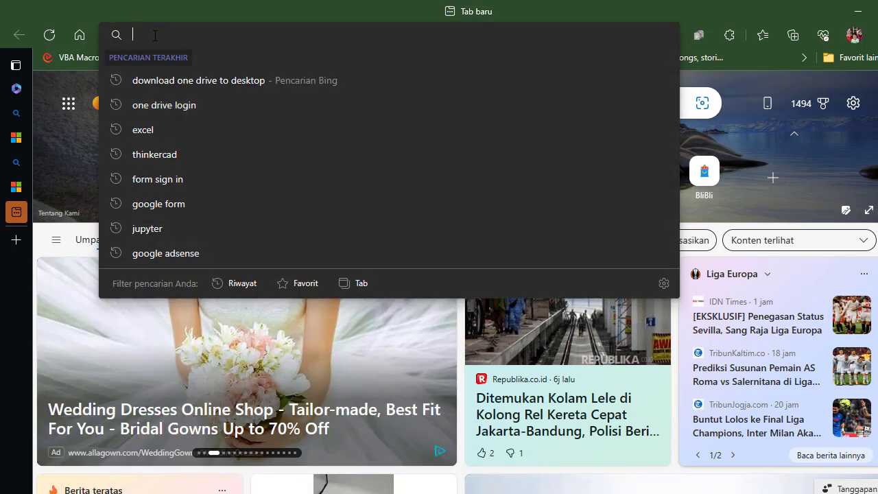
key("ctrl+v")
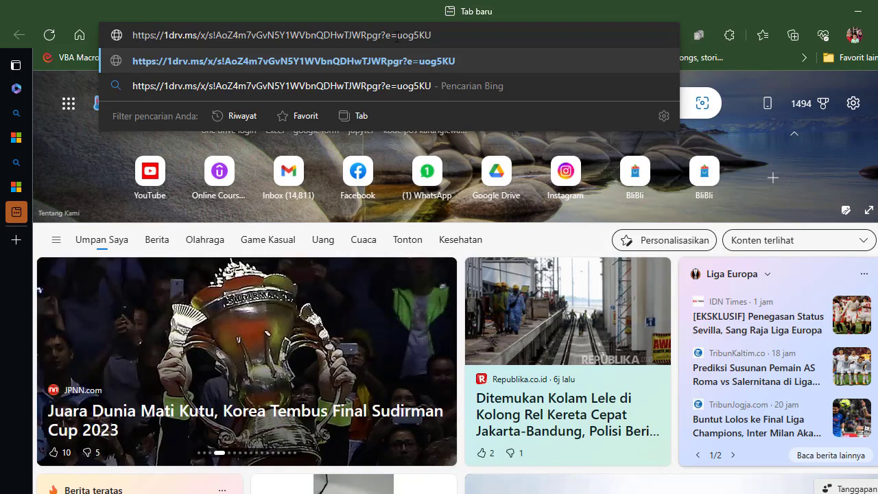
key("Return")
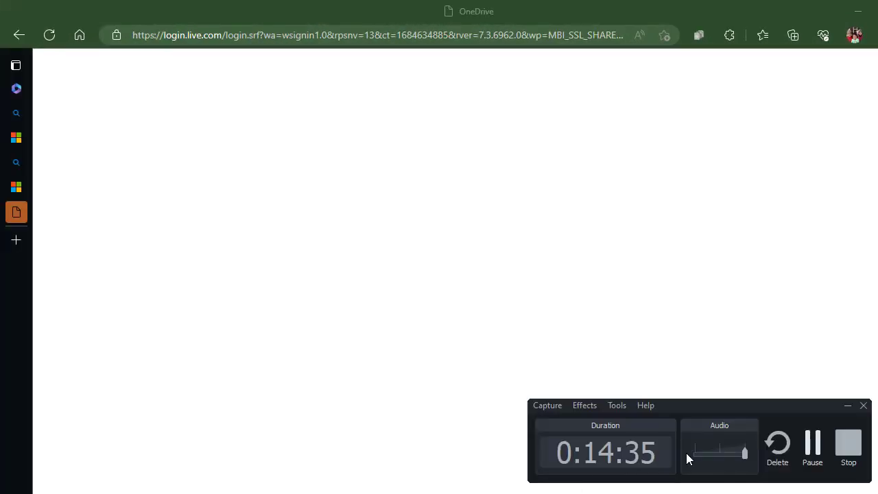
Let coba excel online load in Excel for the web and select cell A3
left_click(814, 446)
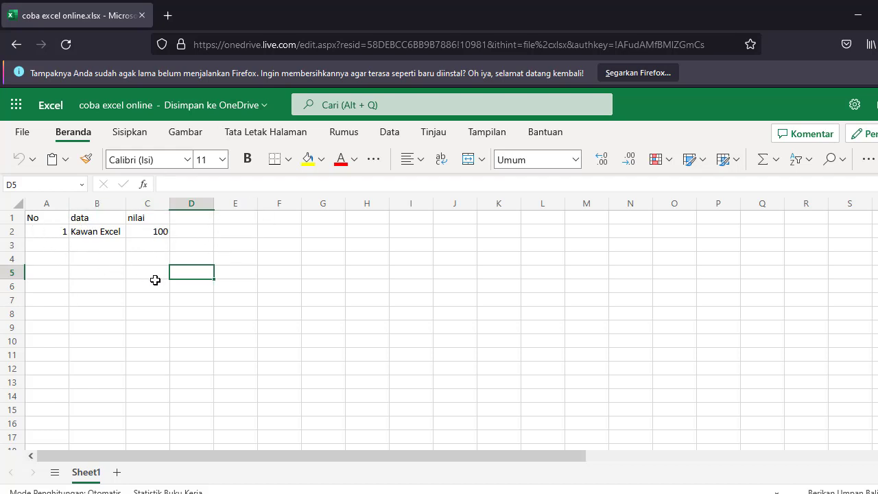
left_click(114, 283)
left_click(51, 246)
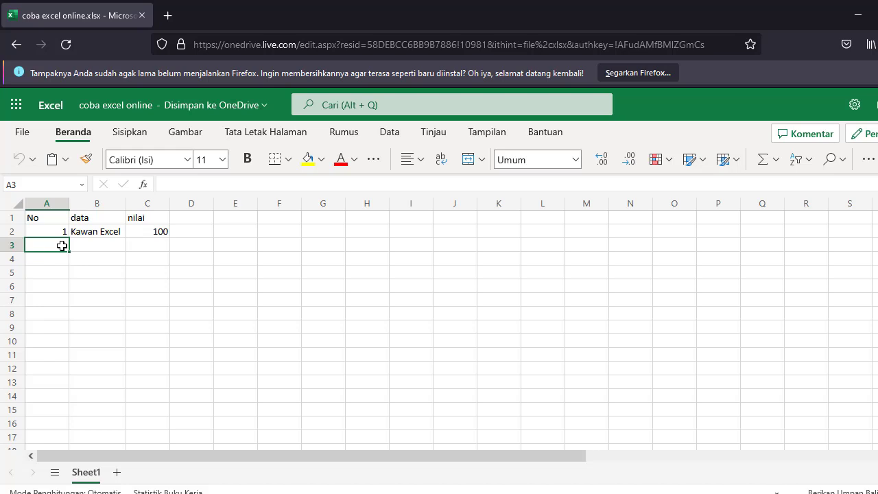
Enter 2 in A3 and 'ini data dari surabaya' in B3, widening column B to fit
type("2")
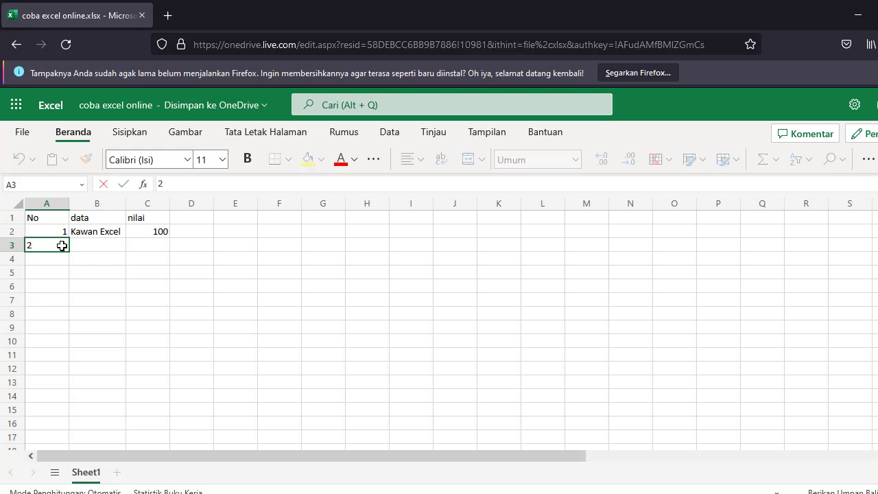
key("Tab")
type("ini")
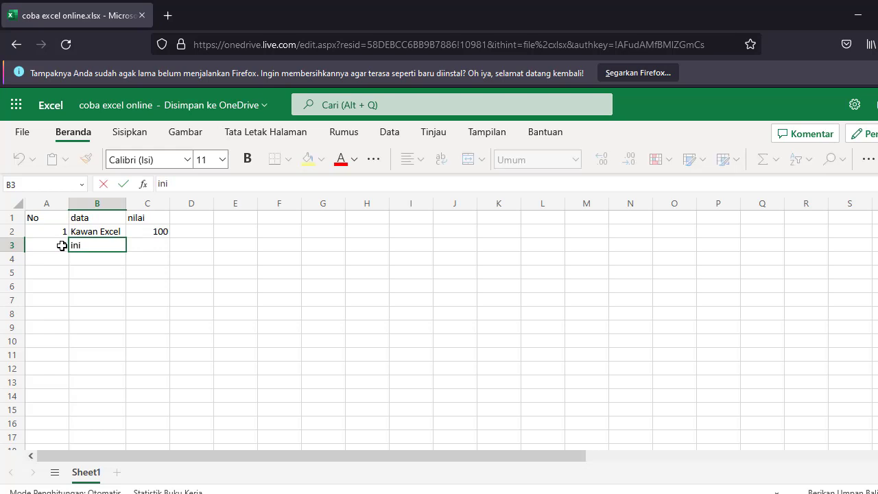
type(" data dari ")
type("surabaya")
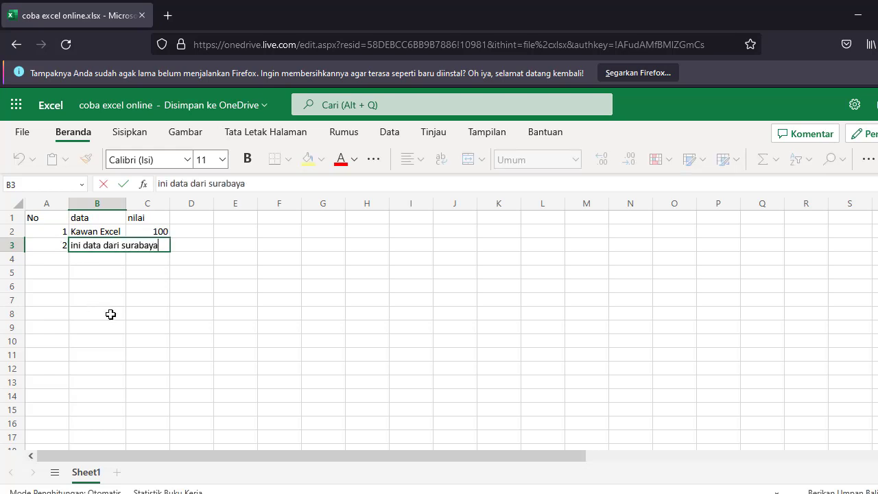
left_click(141, 310)
left_click_drag(126, 201, 166, 202)
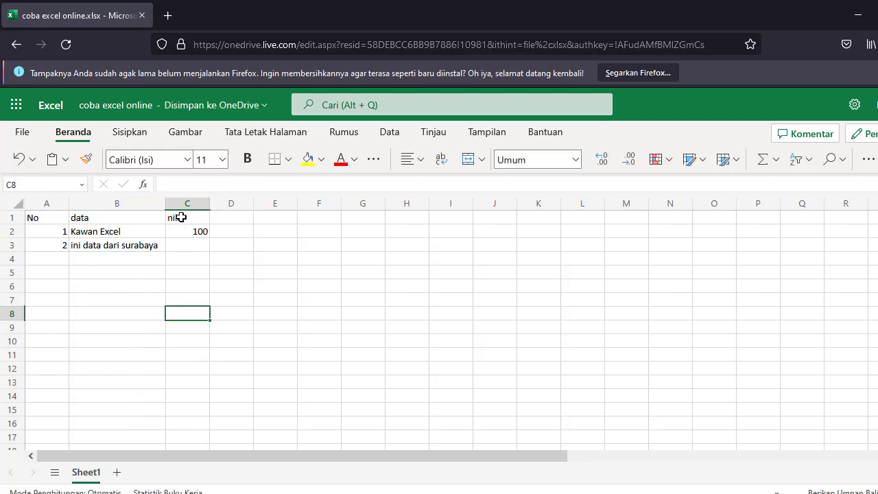
Enter 200 in C3 for the surabaya row
left_click(197, 245)
type("200")
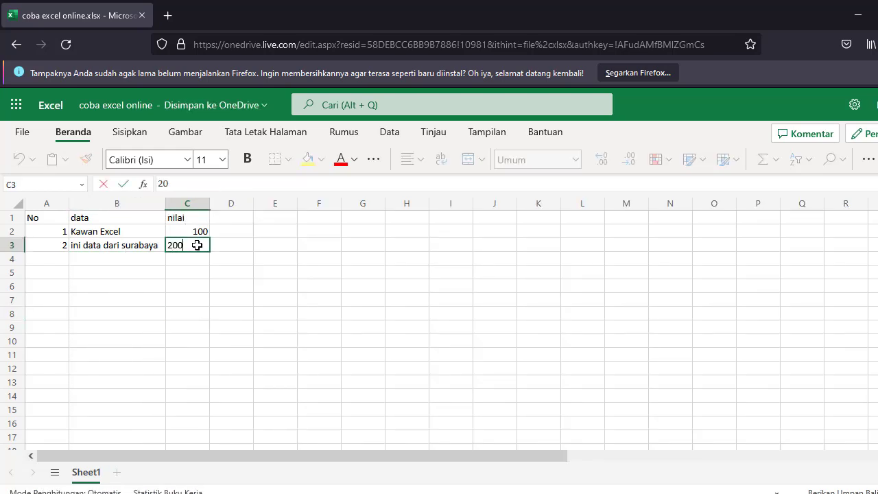
left_click(324, 332)
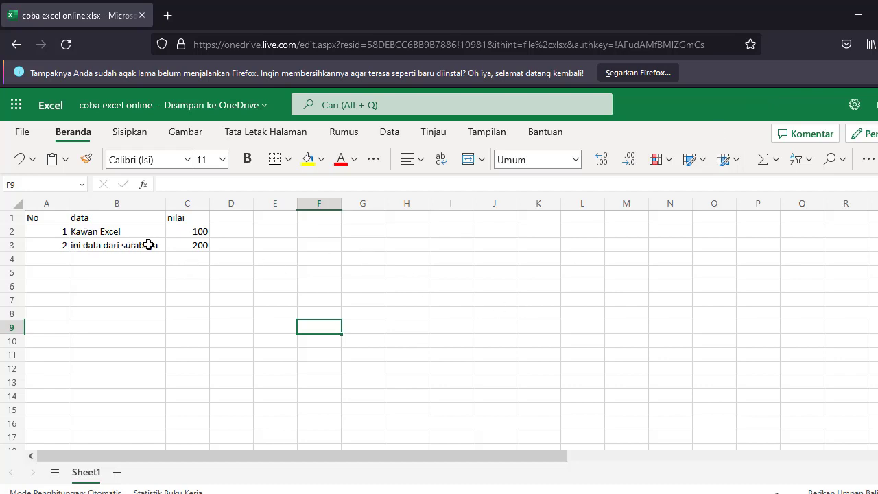
left_click(169, 274)
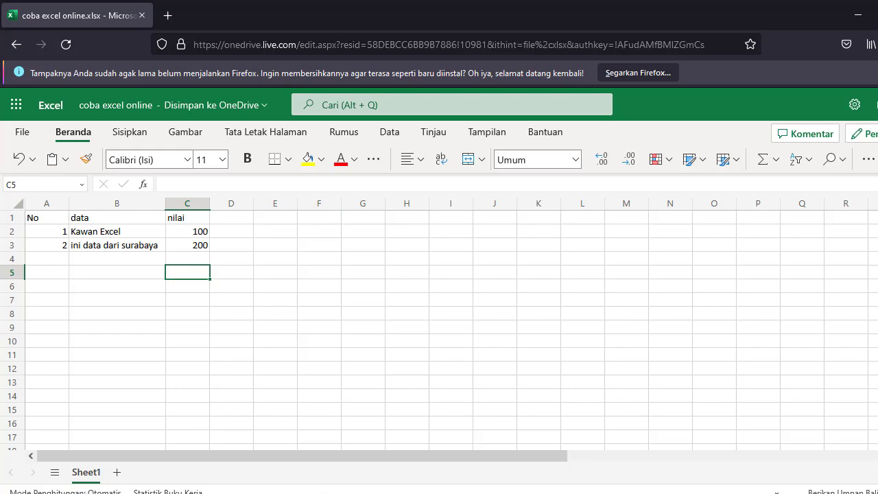
Open coba excel online.xlsx from File Explorer in desktop Excel to verify the surabaya row, then minimize it
left_click(369, 458)
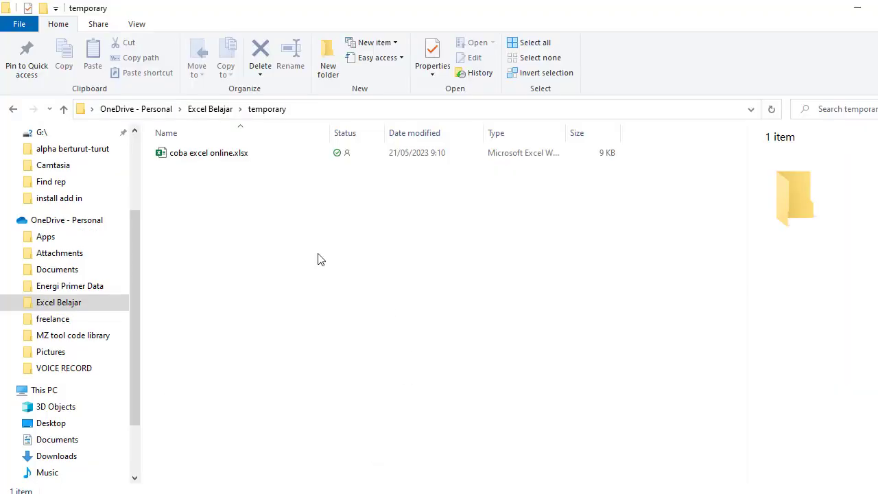
left_click(192, 155)
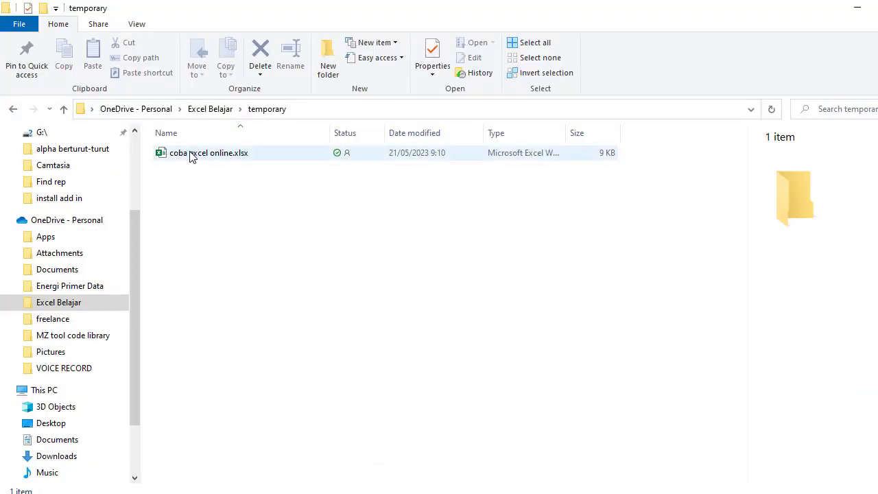
double_click(192, 156)
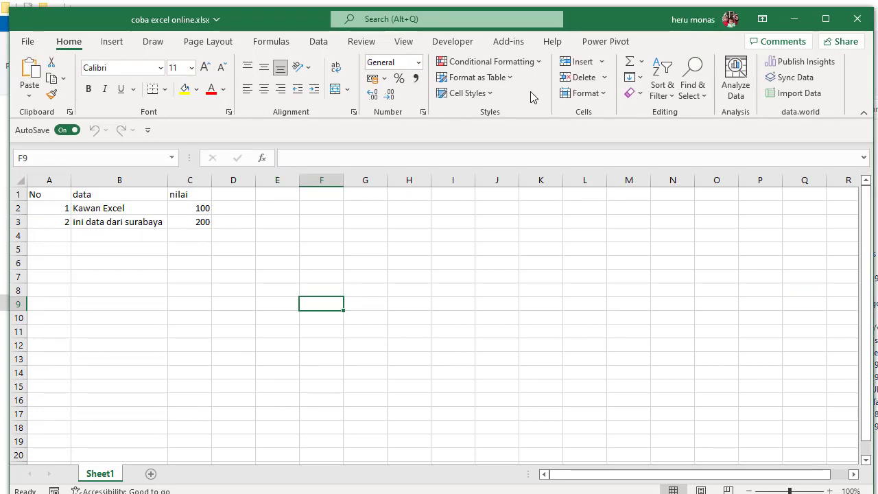
left_click(795, 21)
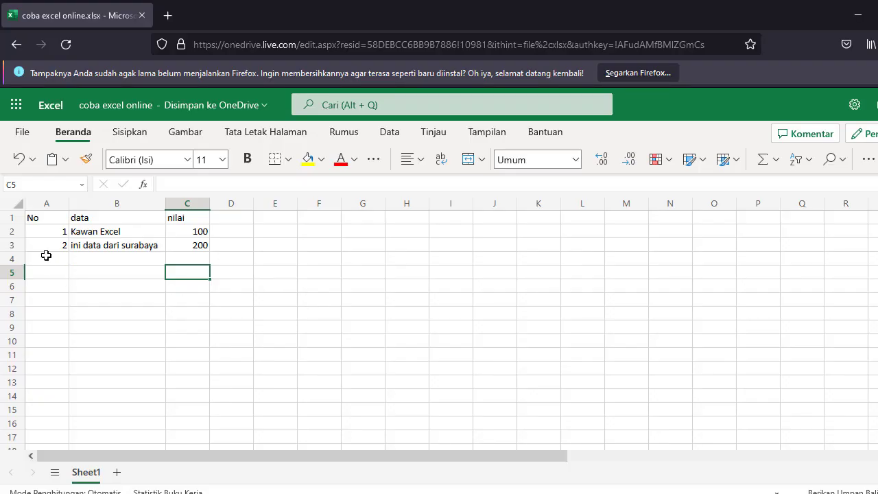
Enter 3 in A4 to start the fourth data row
left_click(46, 256)
type("3")
key("Tab")
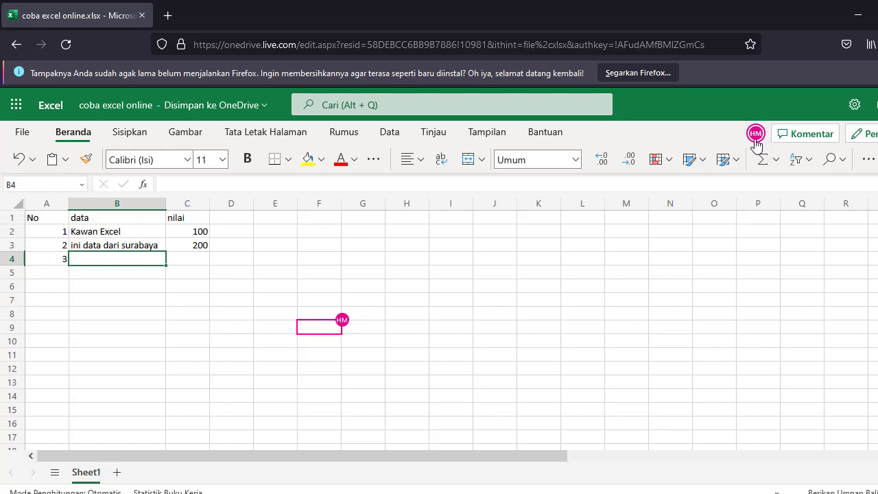
Check the co-author's editing location via their avatar, then select D1 in the desktop copy
left_click(755, 135)
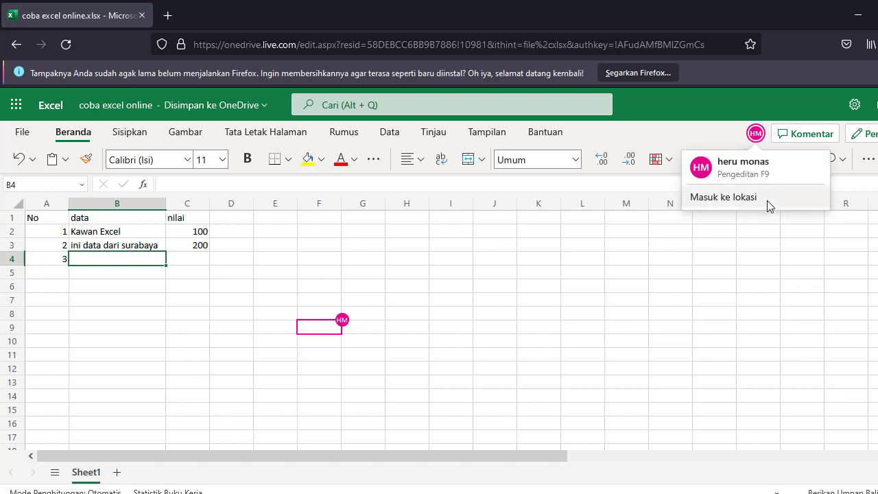
left_click(756, 135)
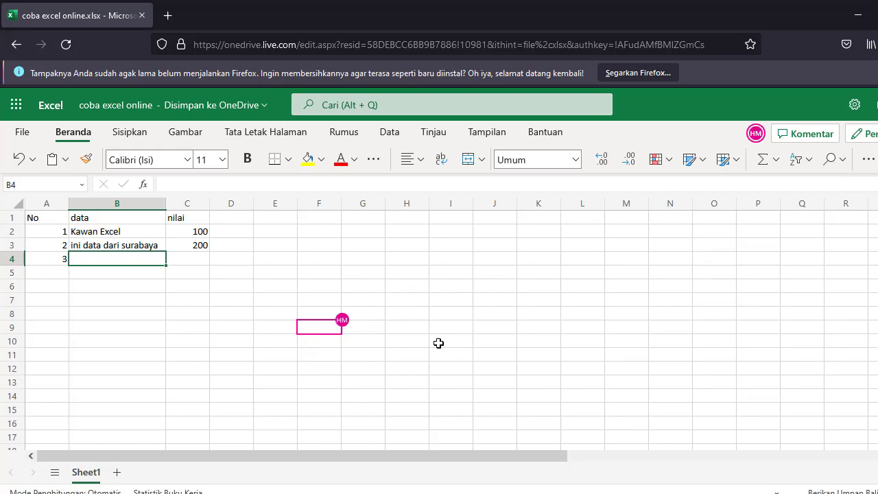
left_click(757, 134)
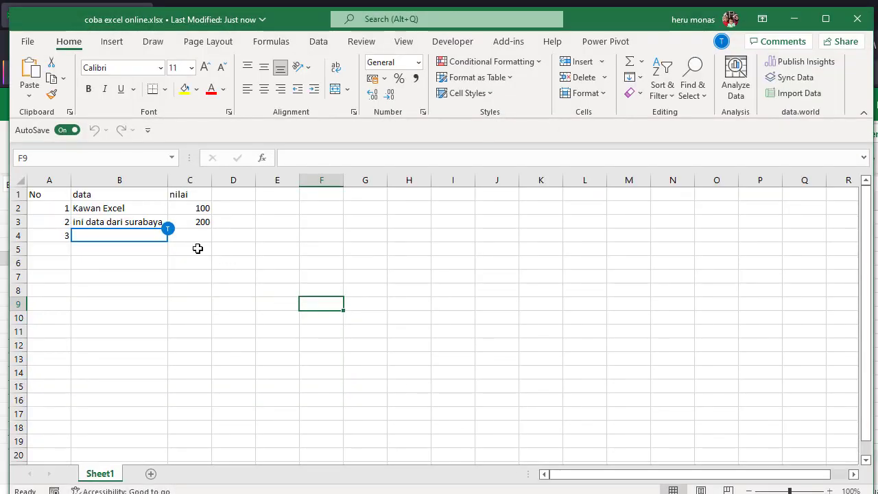
left_click(234, 194)
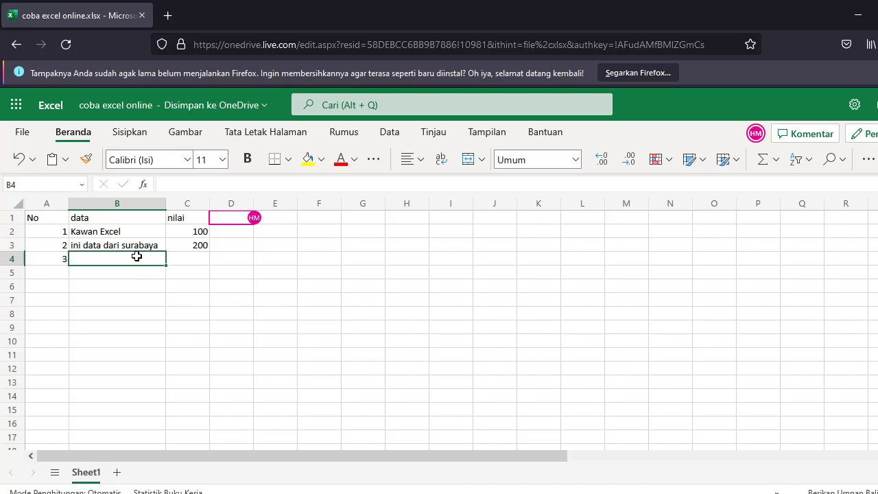
Fill row 4 with 'data dari bali' in B4 and 300 in C4
type("data dari ")
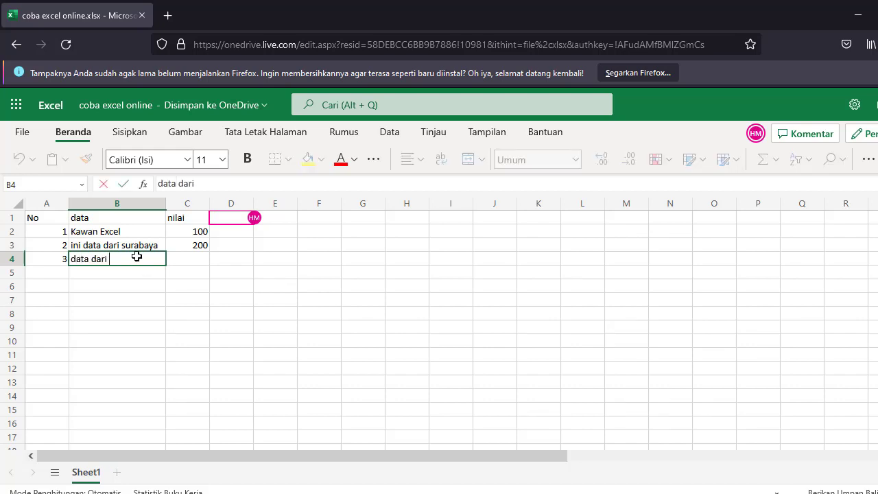
type("bali")
left_click(199, 261)
type("300")
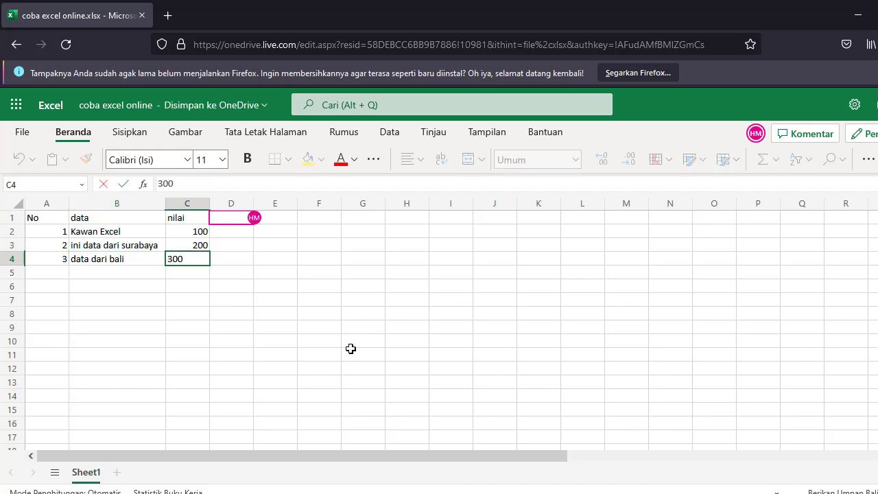
left_click(350, 350)
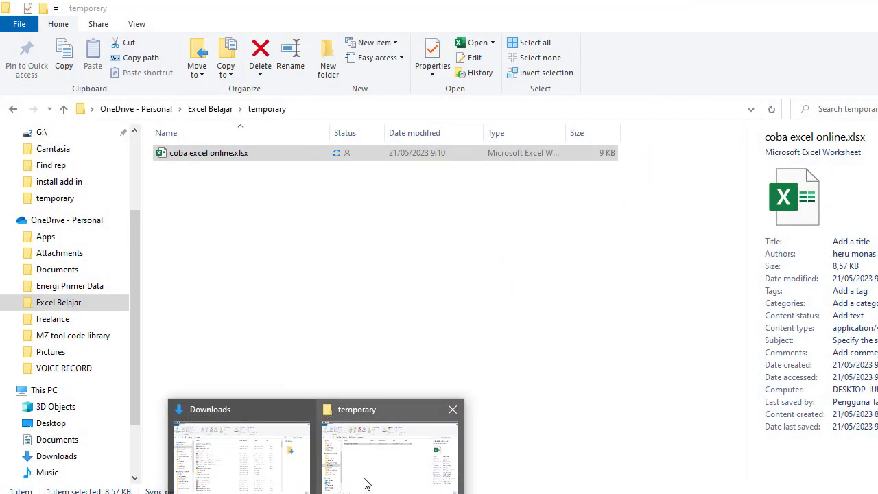
Open coba excel online.xlsx from the temporary folder in desktop Excel to see the synced bali row
left_click(369, 485)
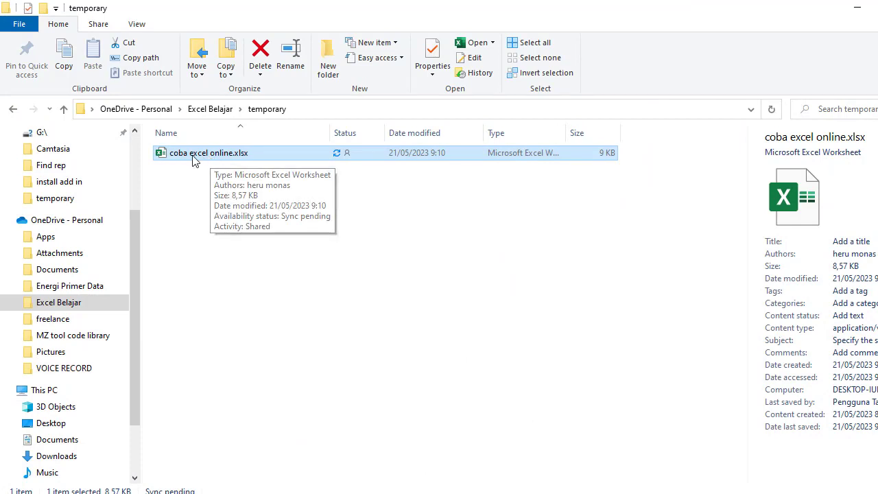
mouse_move(194, 158)
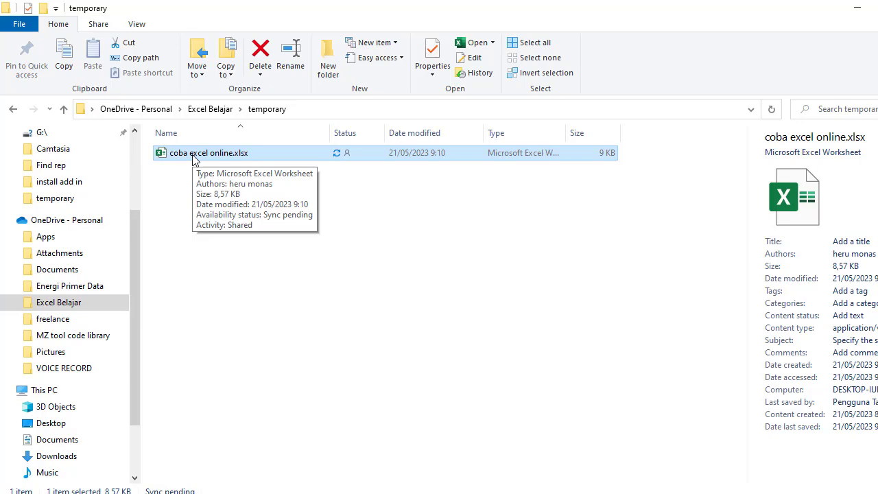
double_click(194, 159)
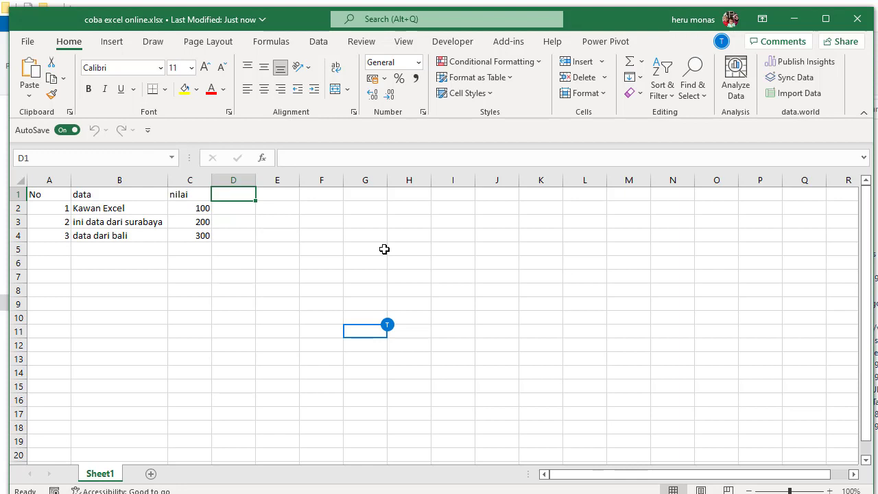
left_click(348, 257)
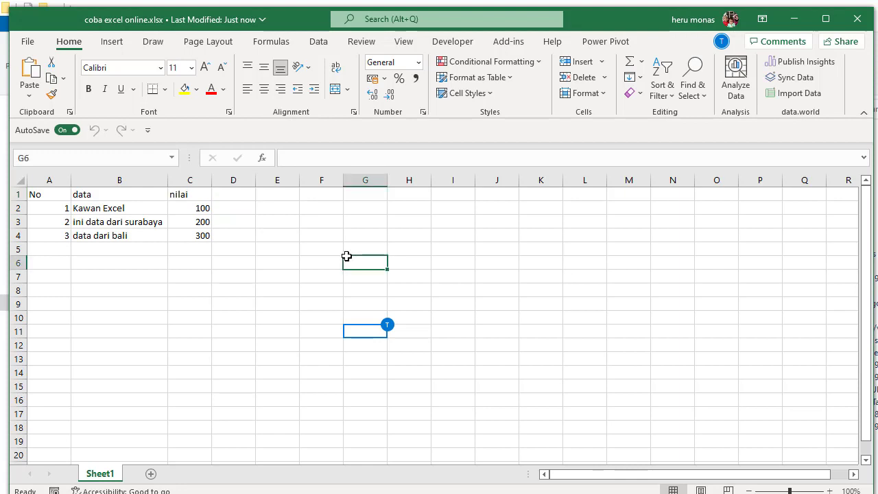
left_click(256, 267)
left_click(221, 263)
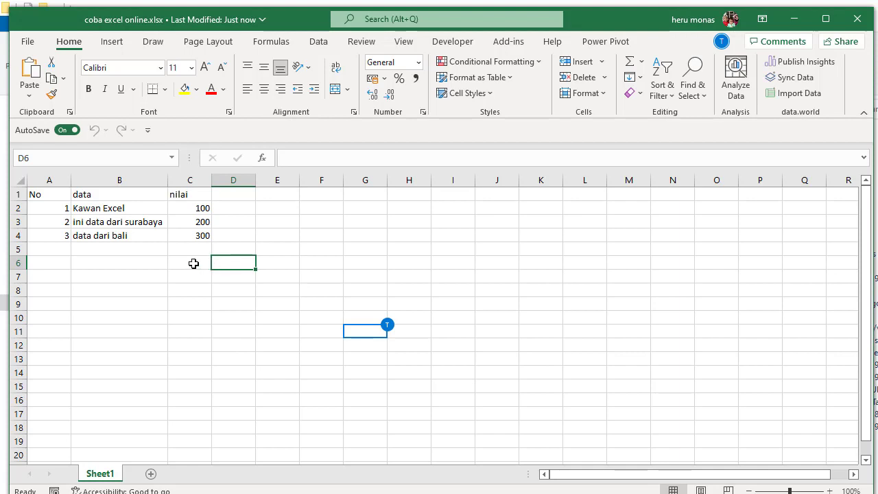
left_click(359, 292)
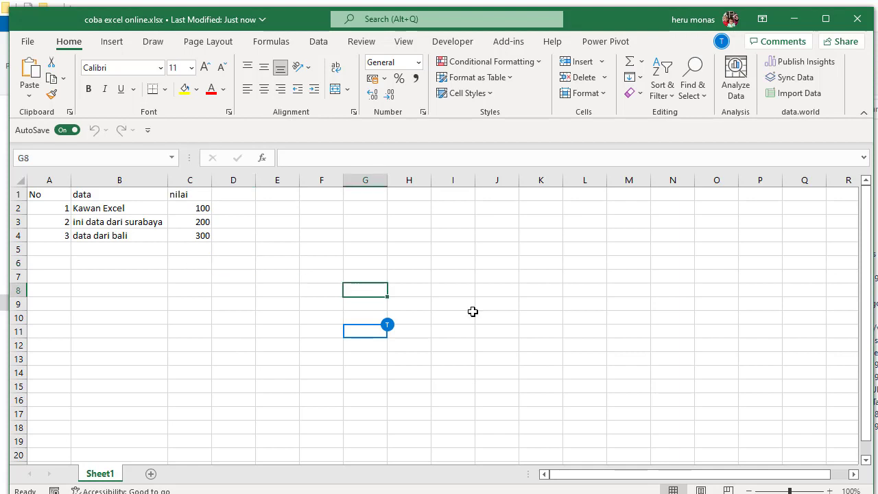
left_click(504, 341)
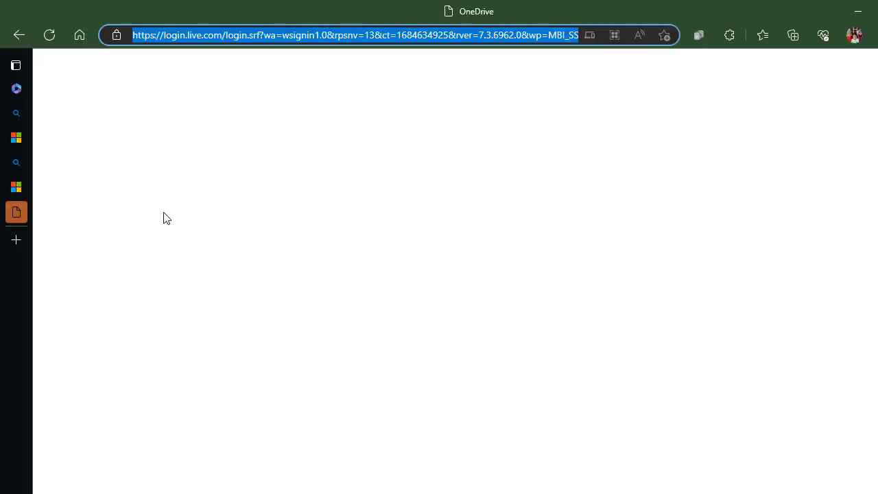
Go to the Facebook Excel help group via 'fac', scroll its recent posts, then end the recording
type("fac")
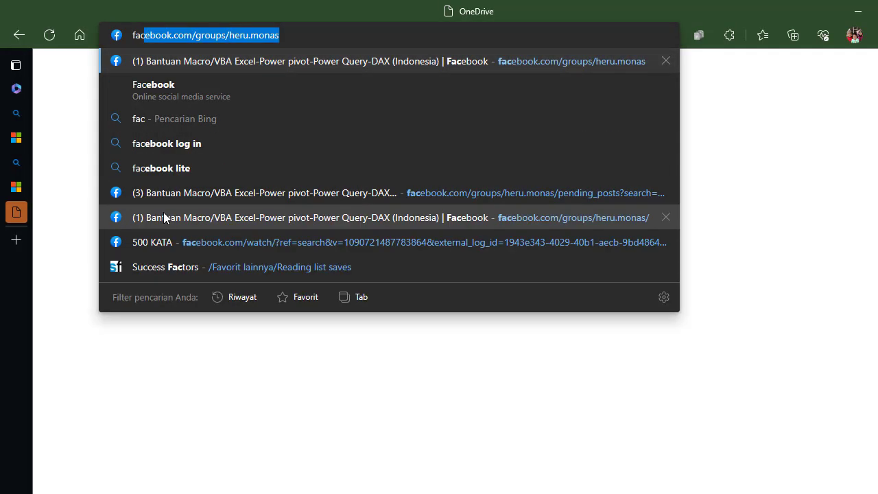
key("Return")
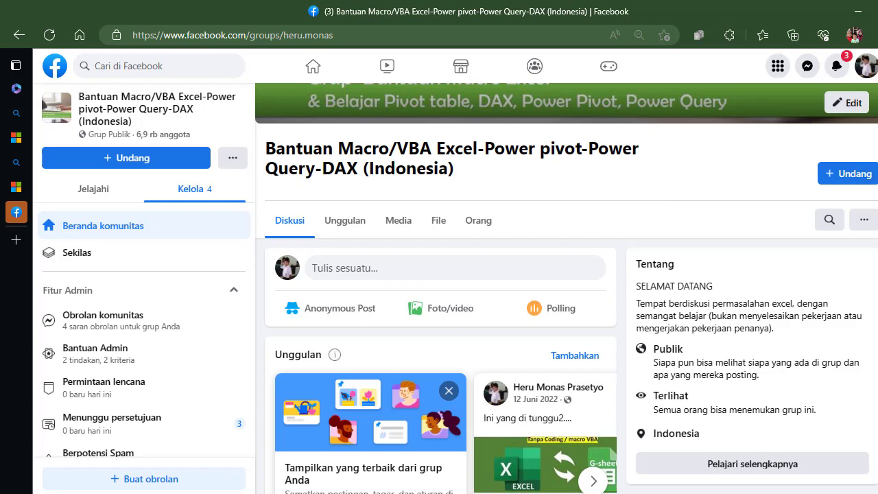
scroll(439, 309, "down", 1)
scroll(439, 309, "down", 4)
scroll(439, 309, "down", 2)
scroll(439, 309, "down", 3)
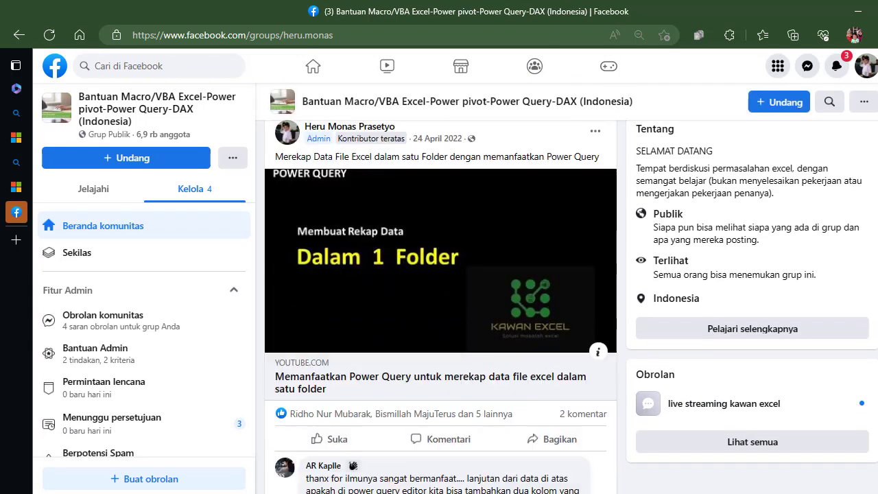
scroll(439, 309, "down", 2)
scroll(439, 309, "down", 2)
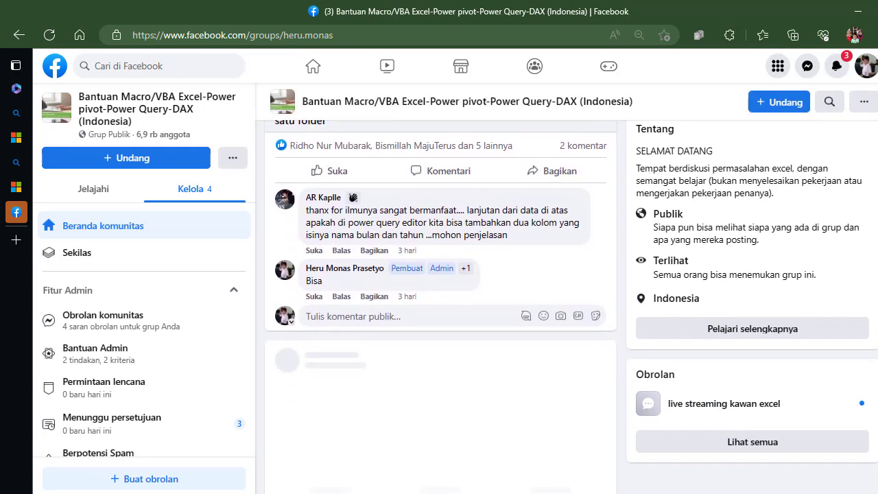
scroll(439, 309, "down", 1)
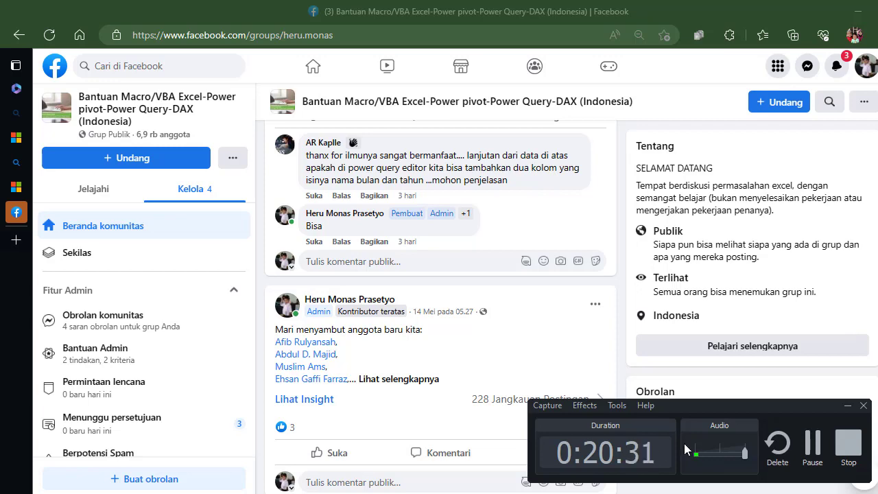
left_click(844, 455)
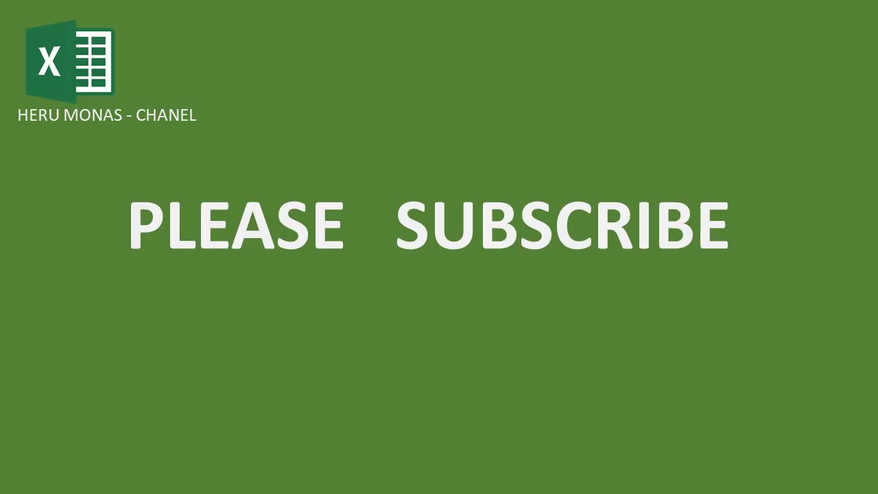